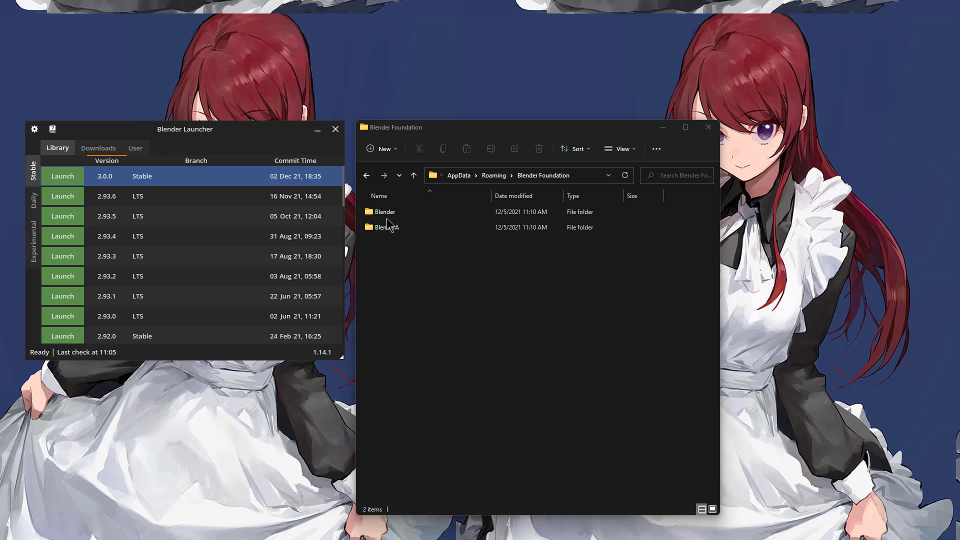
Step: Open the Blender folder in Blender Foundation and select its 3.0 settings folder
double_click(390, 212)
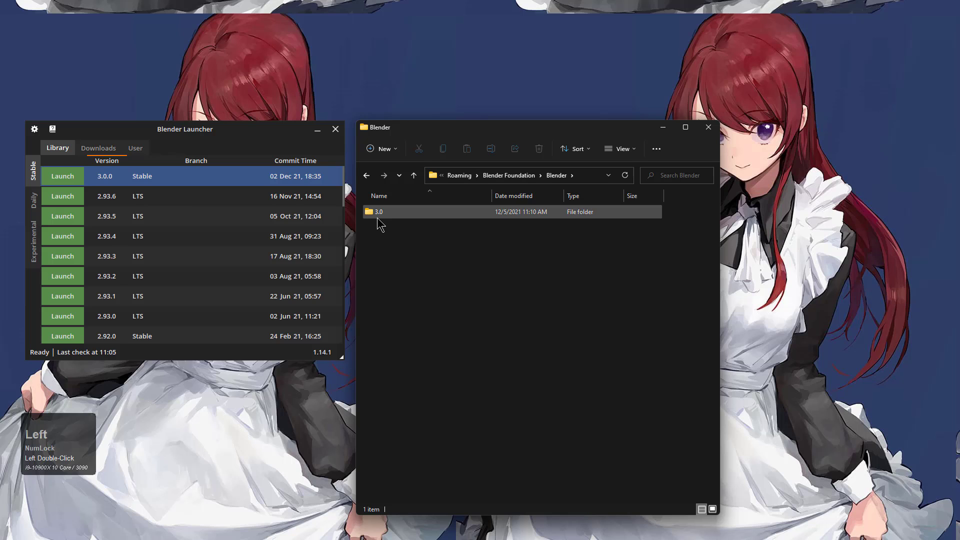
click(376, 223)
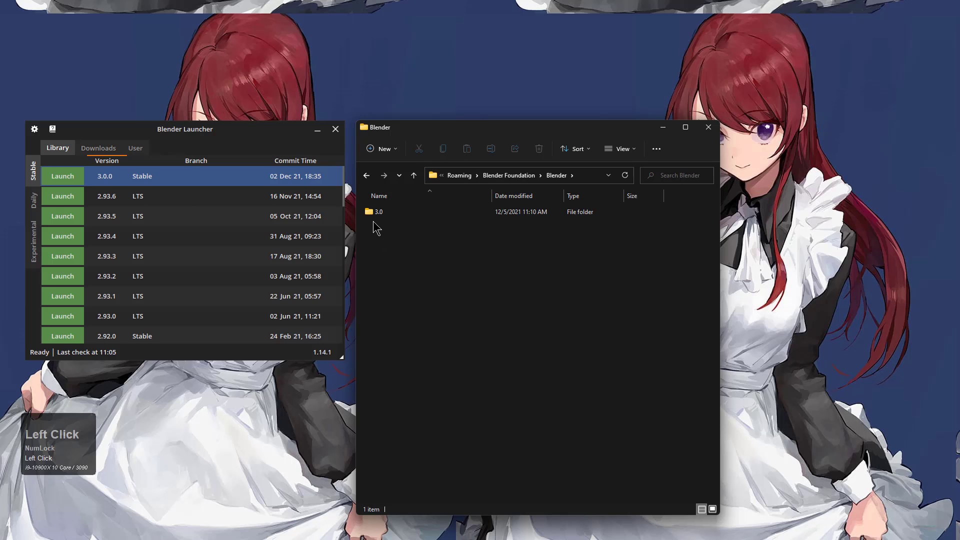
Step: Pick the 3.0 folder as link source and drop a symbolic link to it beside it
right_click(378, 216)
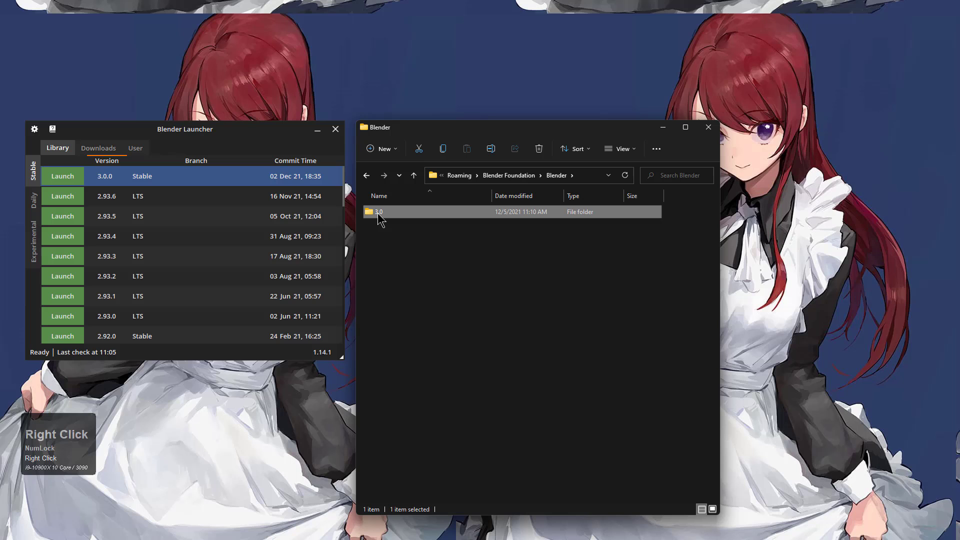
click(455, 387)
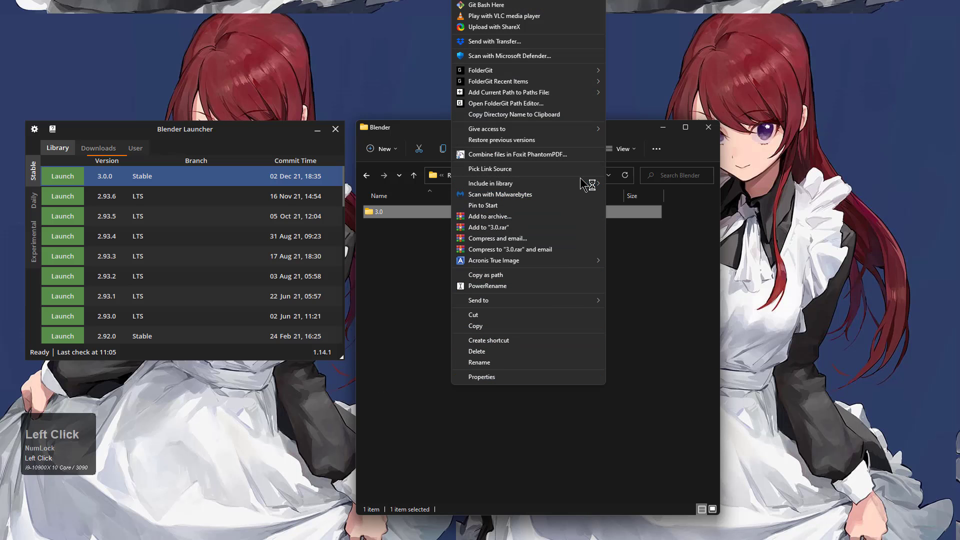
click(583, 173)
right_click(455, 271)
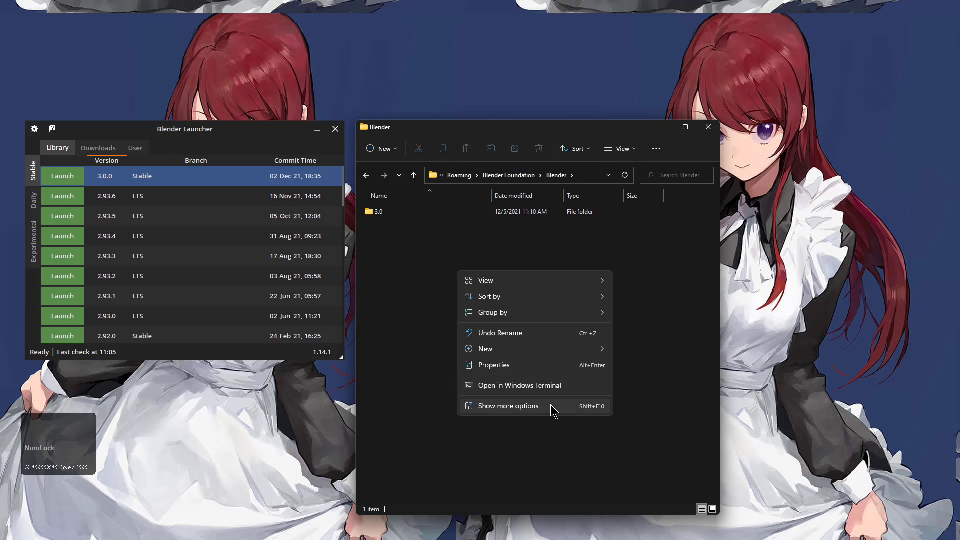
click(553, 408)
mouse_move(671, 355)
click(732, 354)
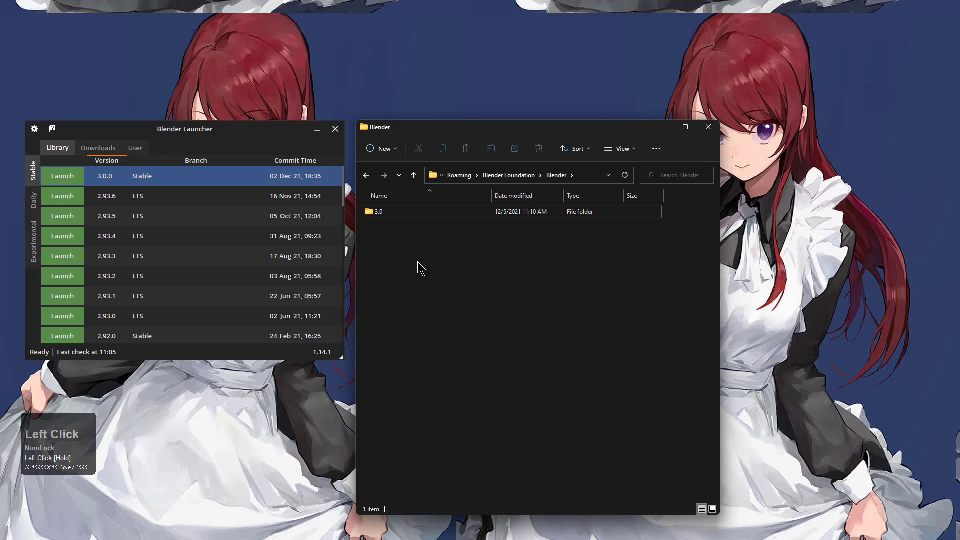
Step: Rename the new symbolic link folder to 2.93
click(376, 231)
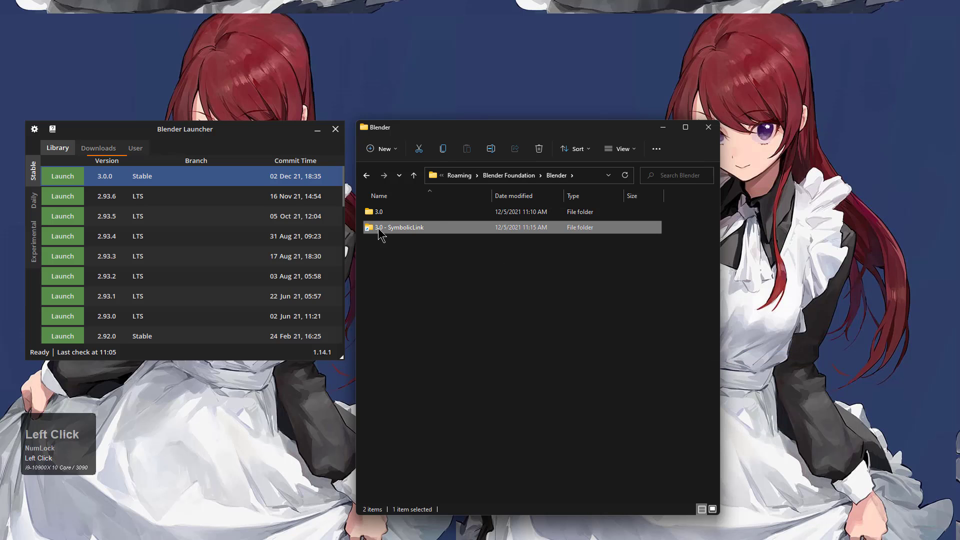
click(380, 229)
text(2.93)
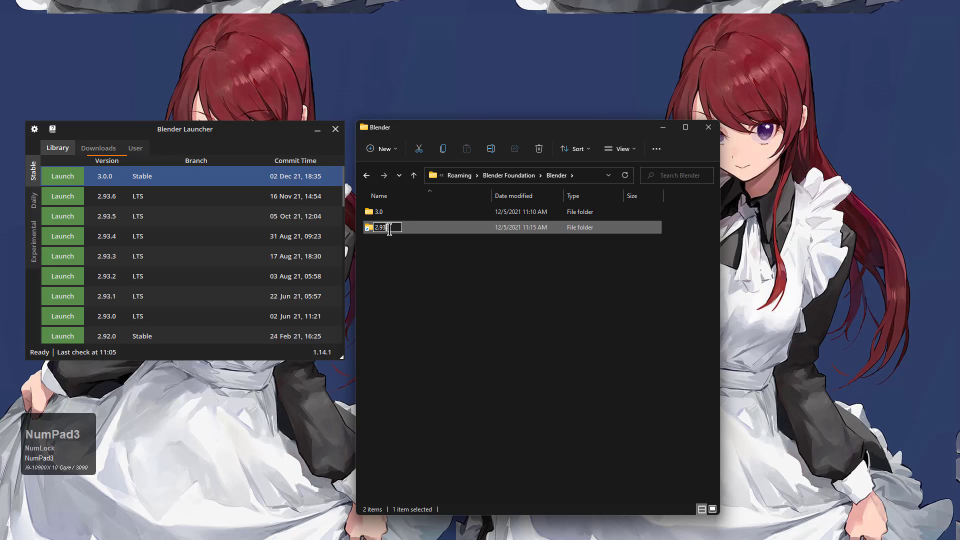
key(Return)
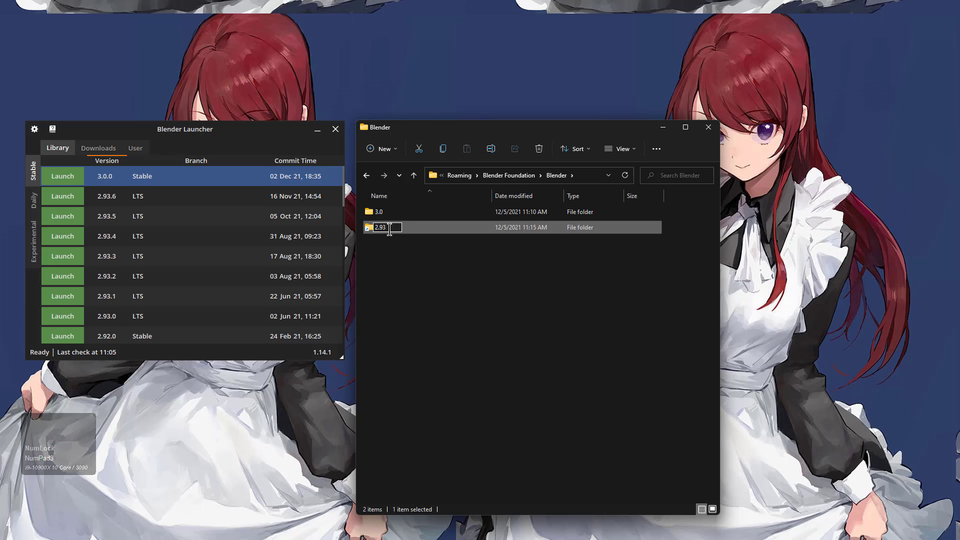
click(414, 283)
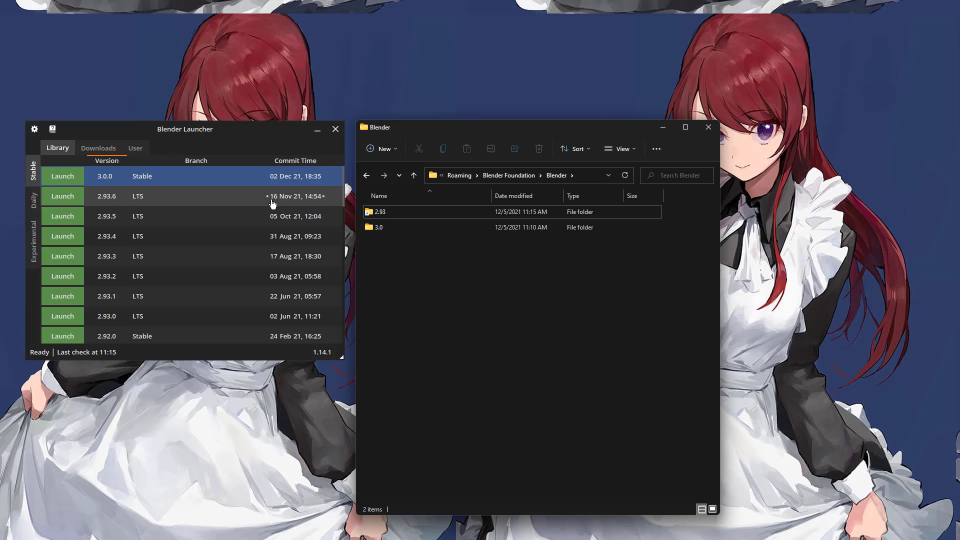
Step: Launch the Blender 2.93.6 LTS build from Blender Launcher's library
click(70, 197)
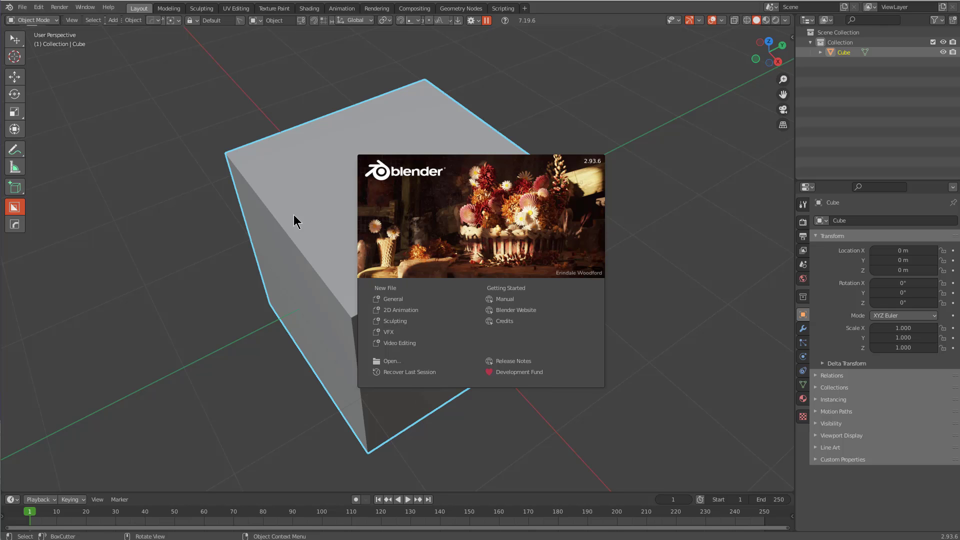
Step: Dismiss the splash screen and BoxCutter a box cut across the cube's top face
click(281, 202)
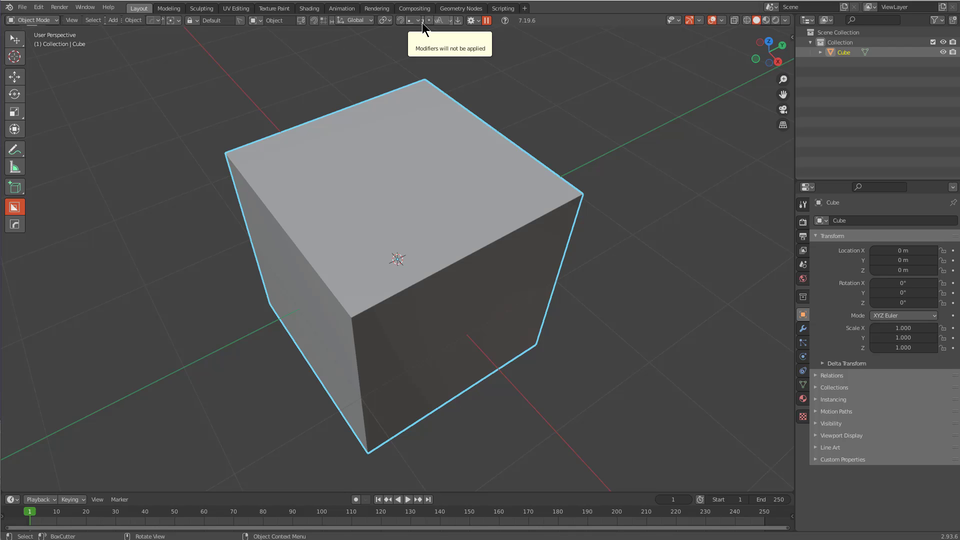
click(313, 20)
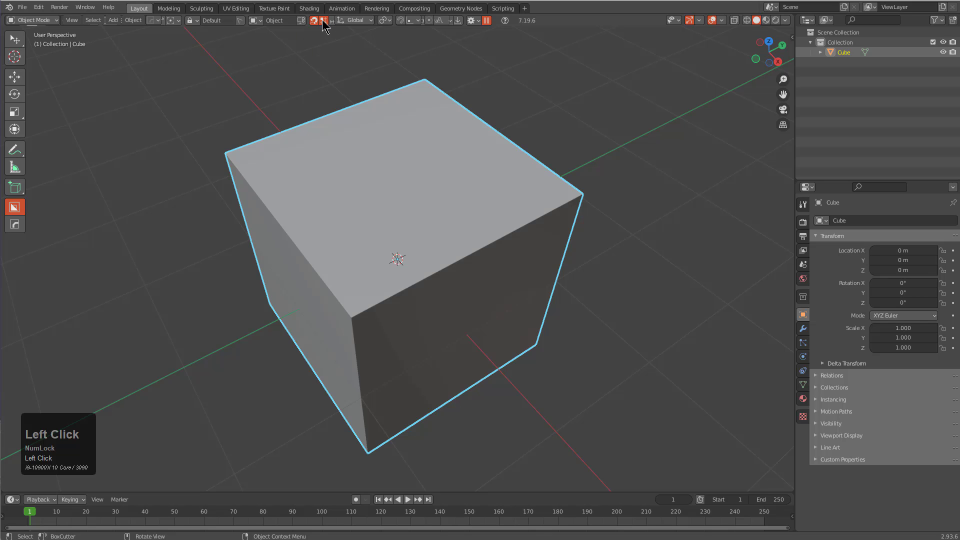
ctrl+drag(442, 184, 358, 394)
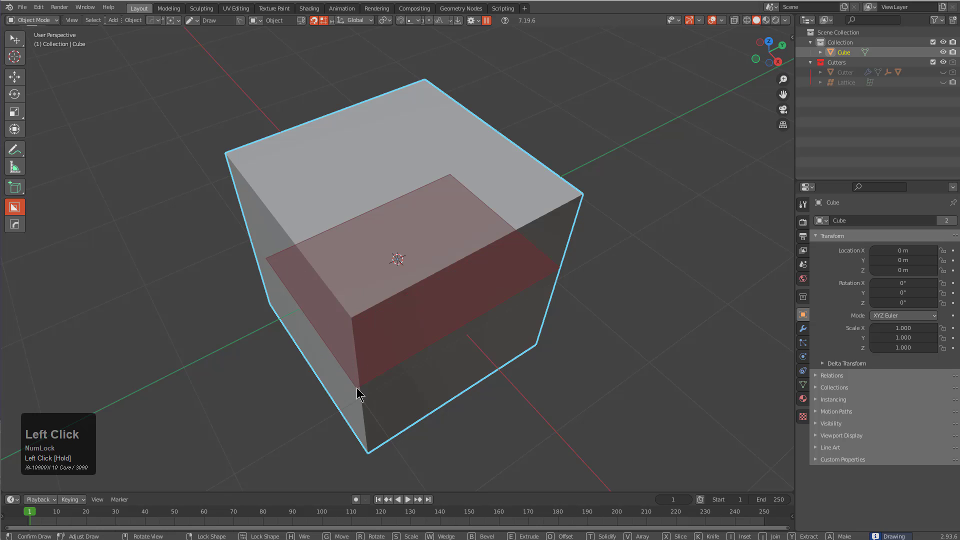
click(365, 465)
Step: Cut slots into the cube's right and left faces, then quit Blender without saving
key(KP_1)
drag(500, 231, 437, 392)
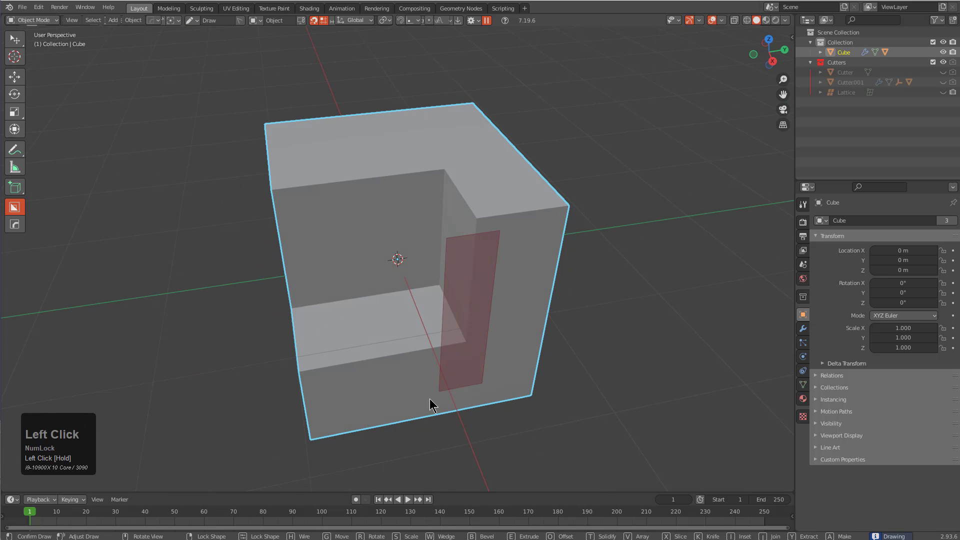
click(304, 157)
middle_drag(304, 156, 384, 211)
drag(385, 211, 293, 337)
click(180, 230)
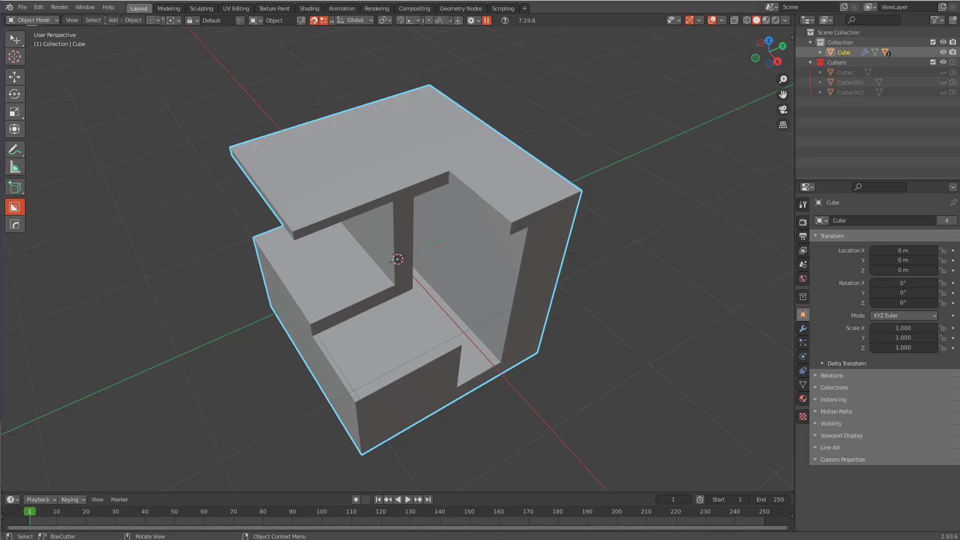
key(ctrl+q)
click(501, 289)
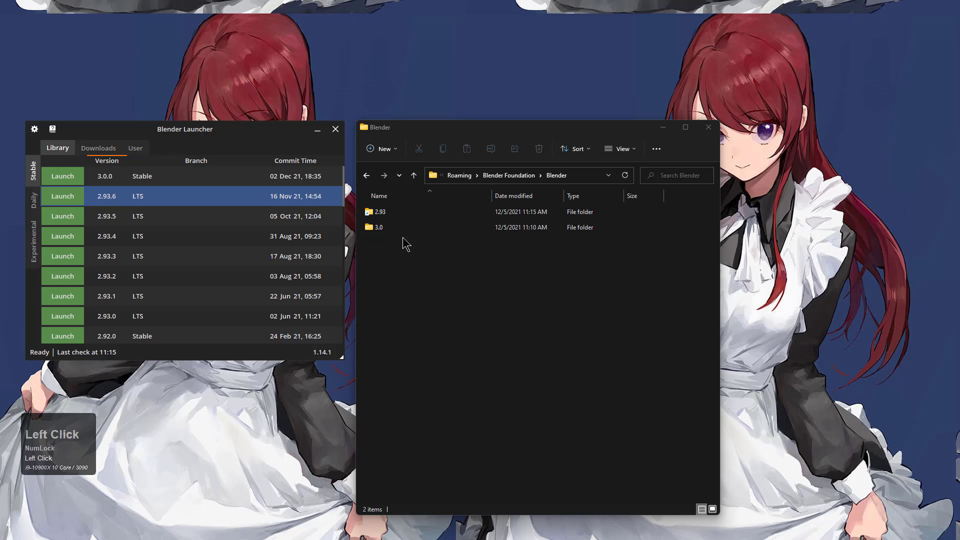
Step: Delete the 2.93 symbolic link and create a plain new folder named 2.93
right_click(388, 215)
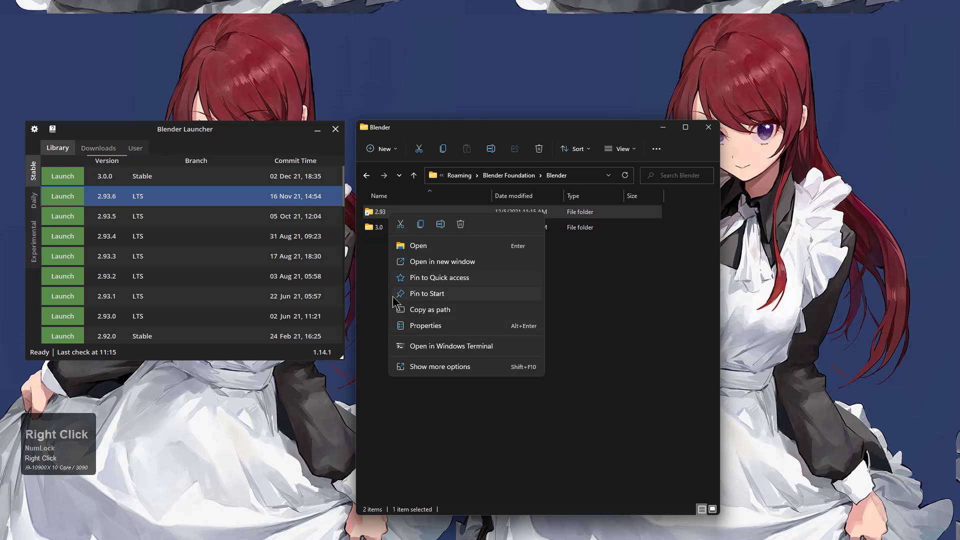
click(395, 222)
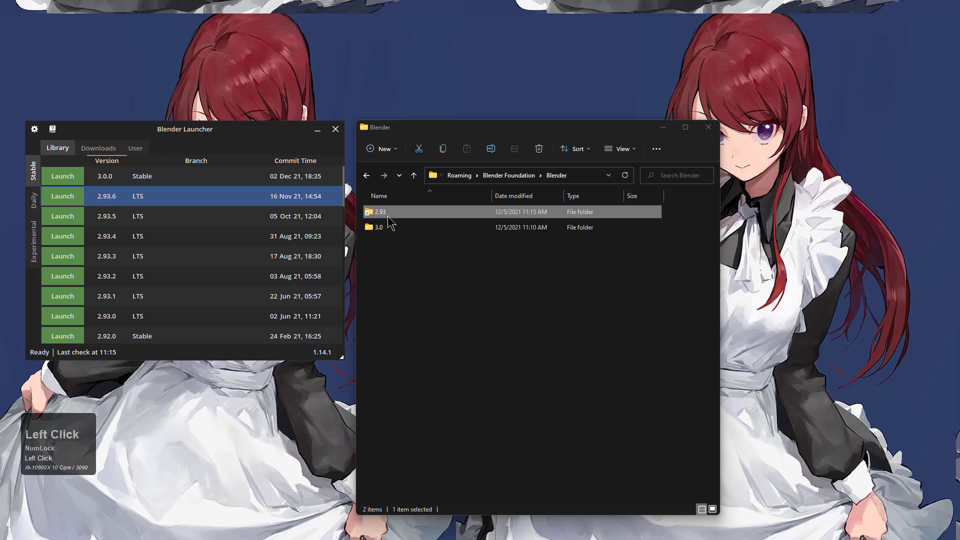
right_click(387, 242)
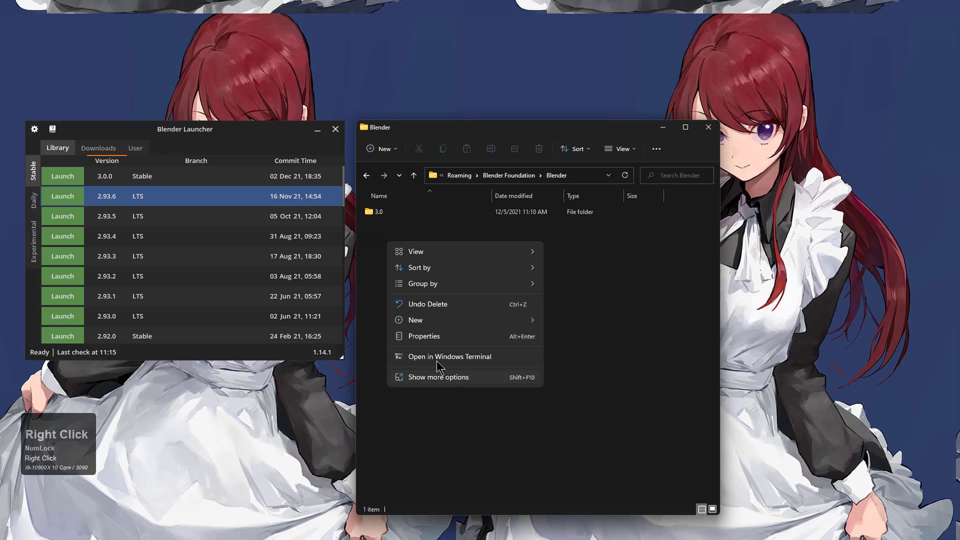
click(431, 323)
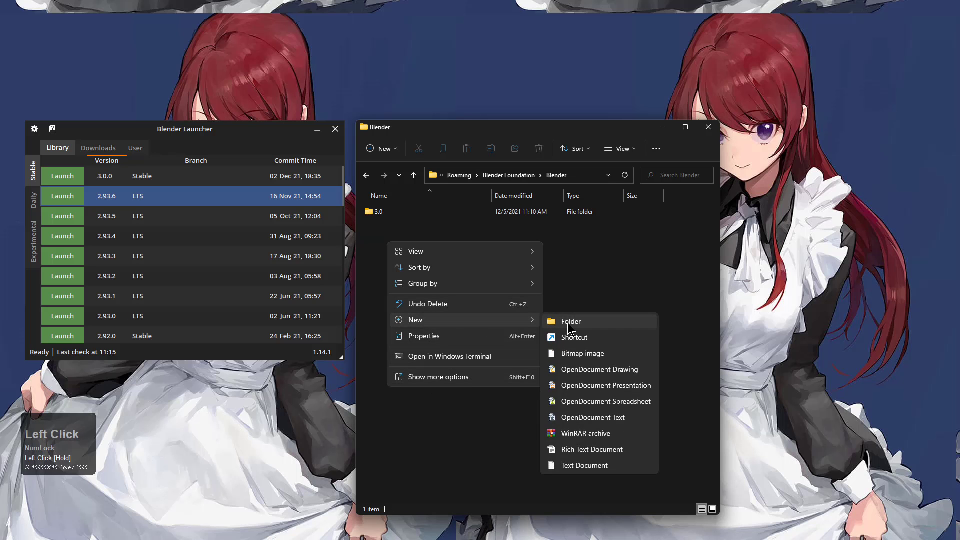
click(566, 323)
text(2.93)
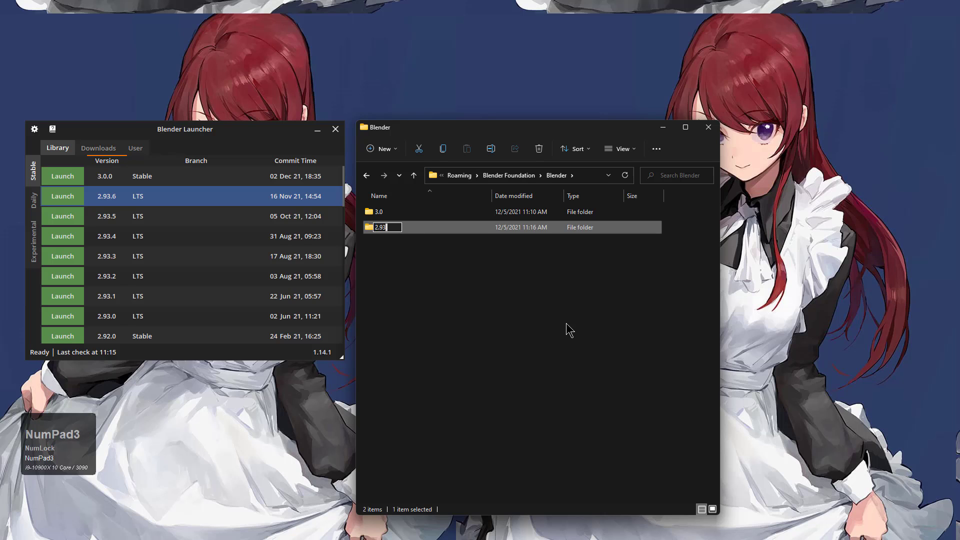
key(Return)
click(422, 283)
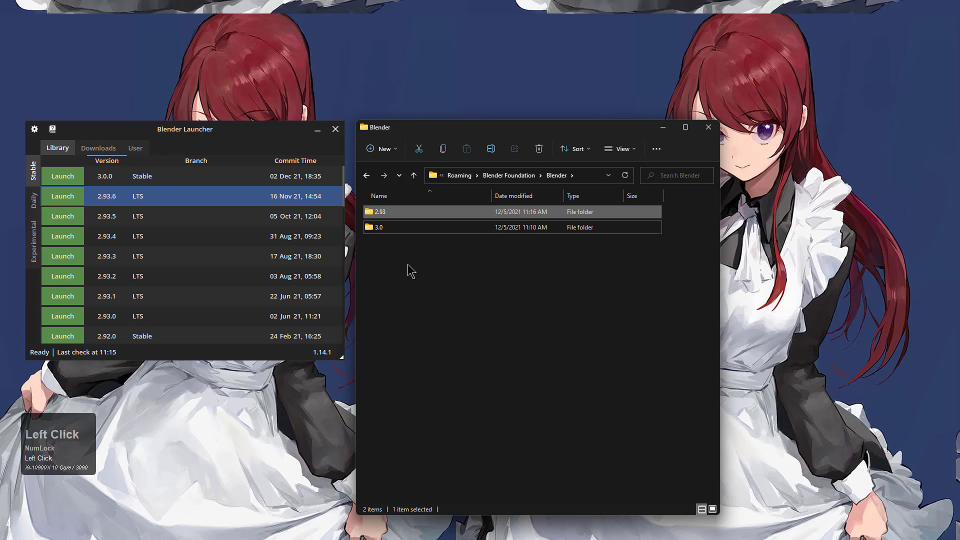
Step: Mark the 3.0 scripts folder as the link source
double_click(383, 232)
click(388, 232)
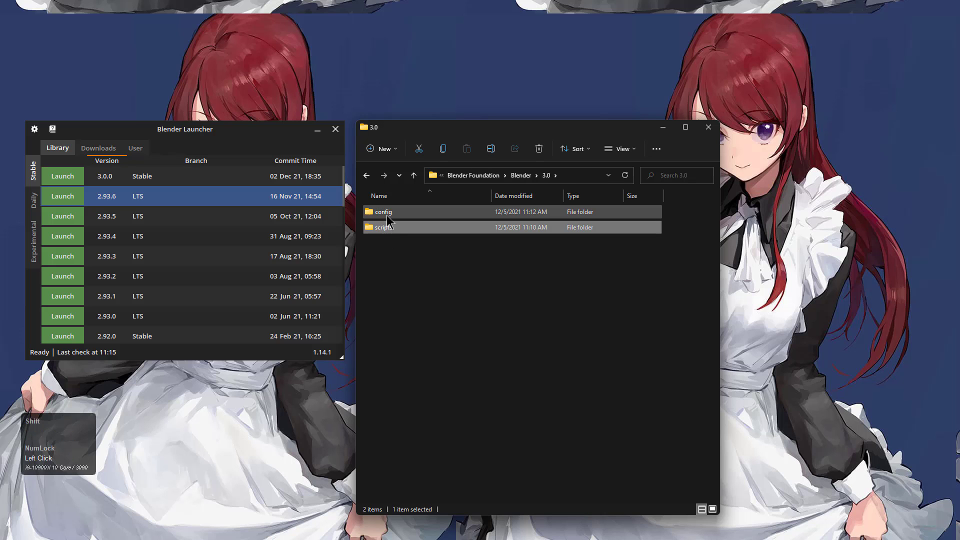
right_click(388, 229)
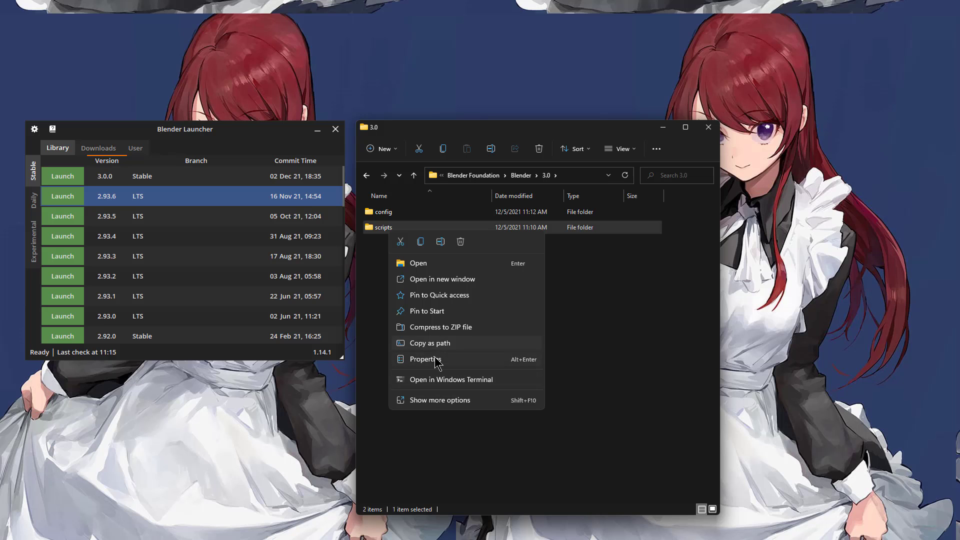
click(440, 401)
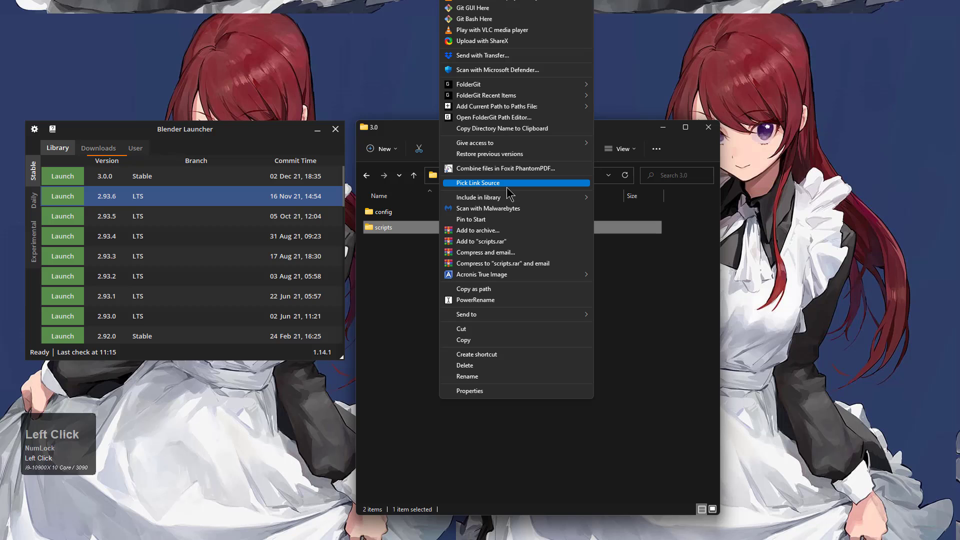
click(507, 188)
Step: Drop the scripts folder into the empty 2.93 folder as a symbolic link
click(520, 177)
double_click(383, 212)
right_click(406, 260)
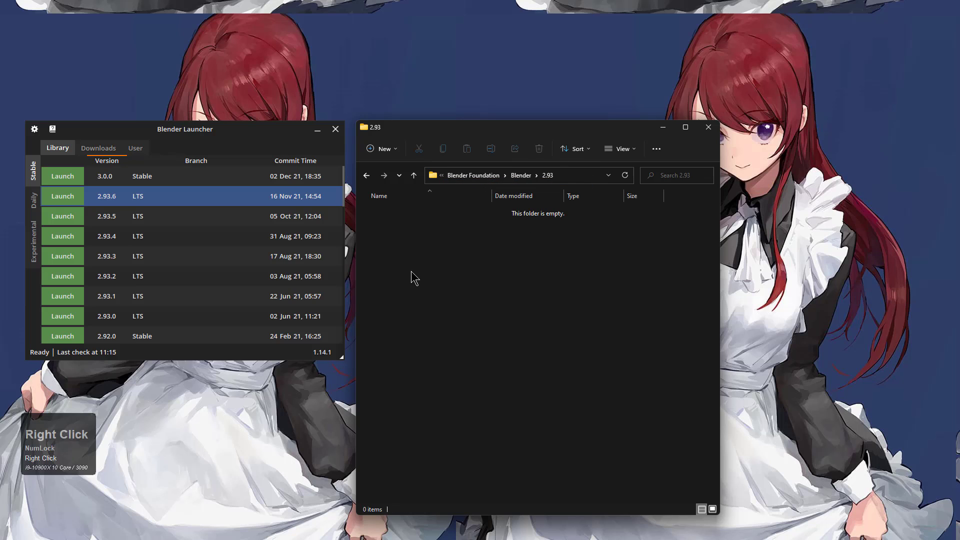
click(459, 394)
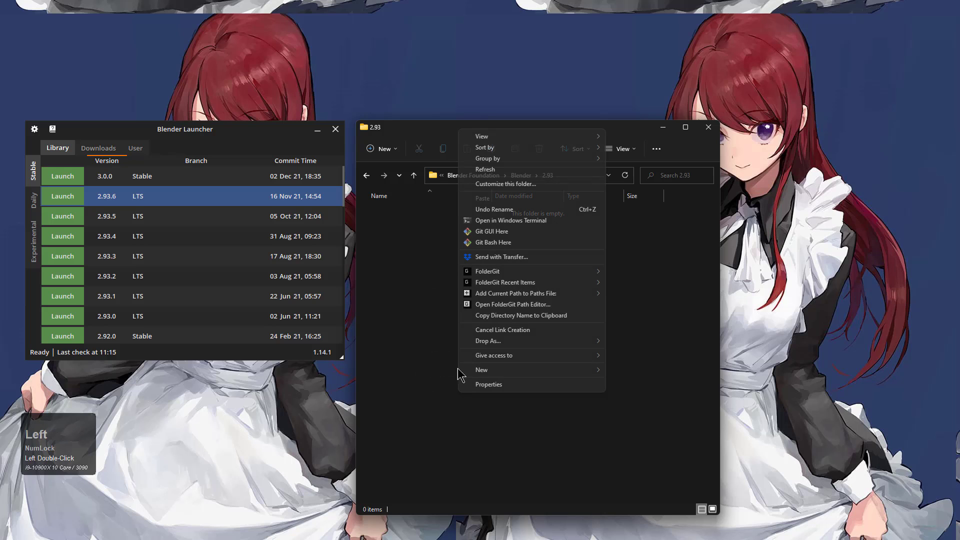
click(550, 341)
click(627, 343)
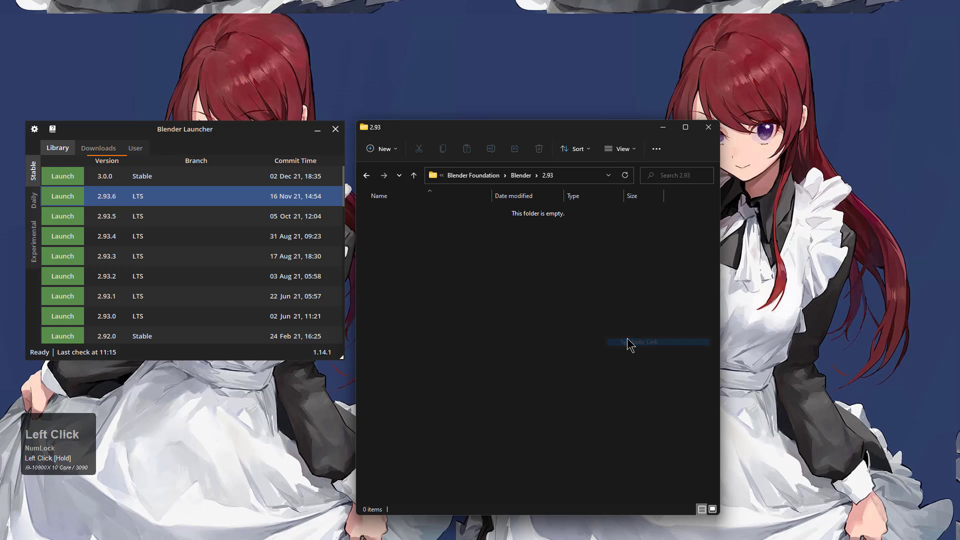
right_click(407, 255)
click(387, 260)
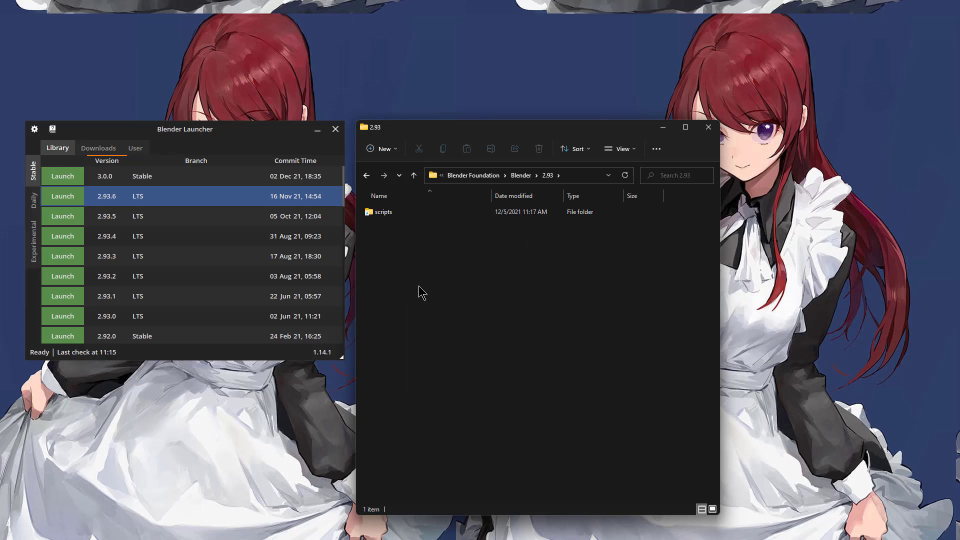
click(520, 176)
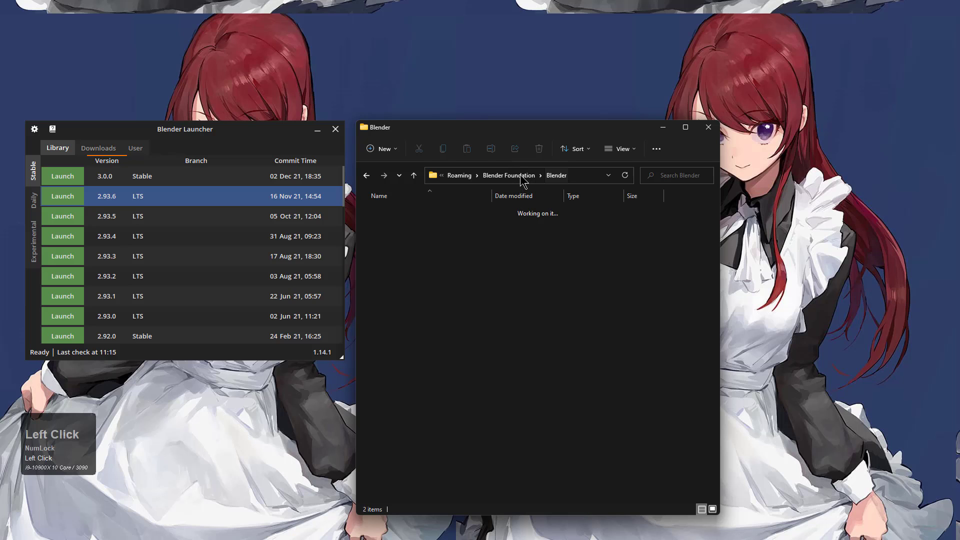
Step: Copy the config folder from 3.0 and paste it into the 2.93 folder
double_click(388, 228)
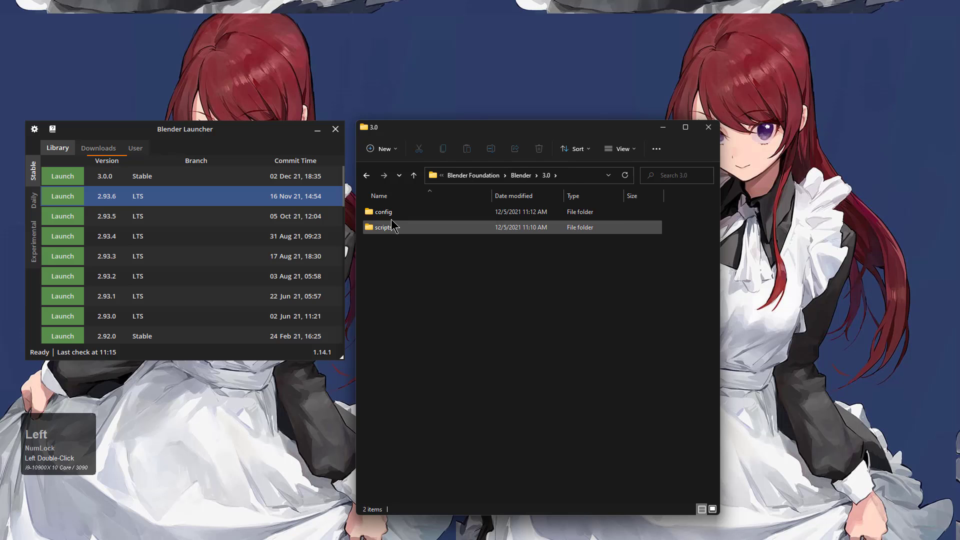
click(392, 216)
key(ctrl+c)
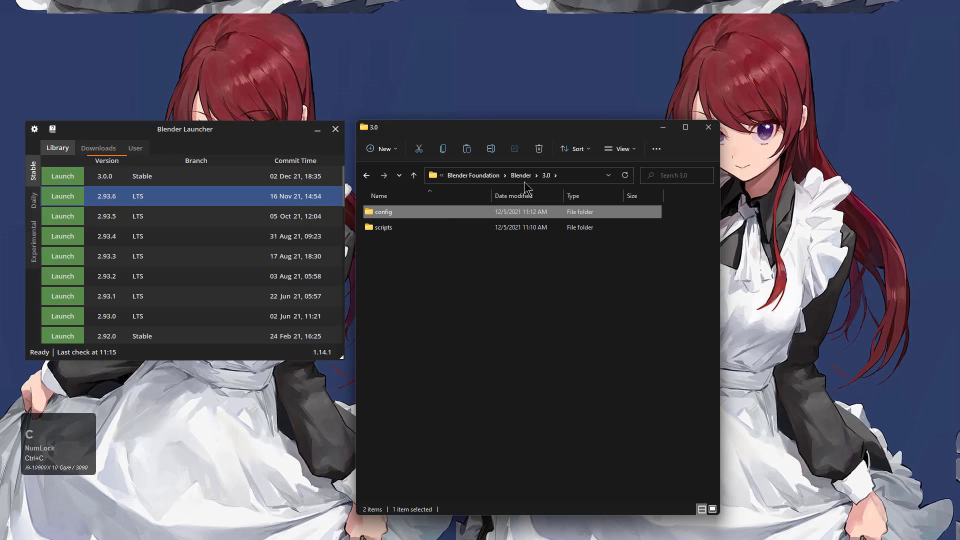
click(521, 175)
double_click(381, 213)
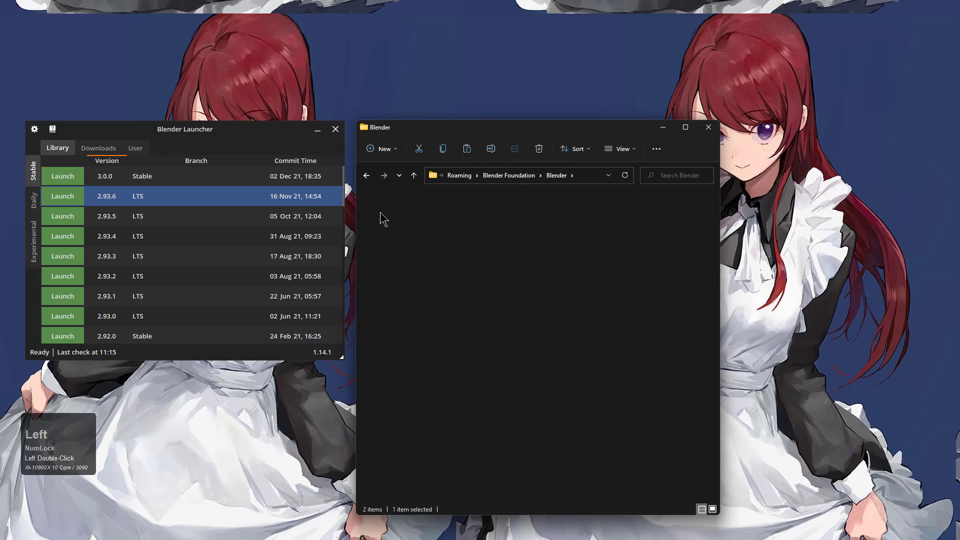
key(ctrl+v)
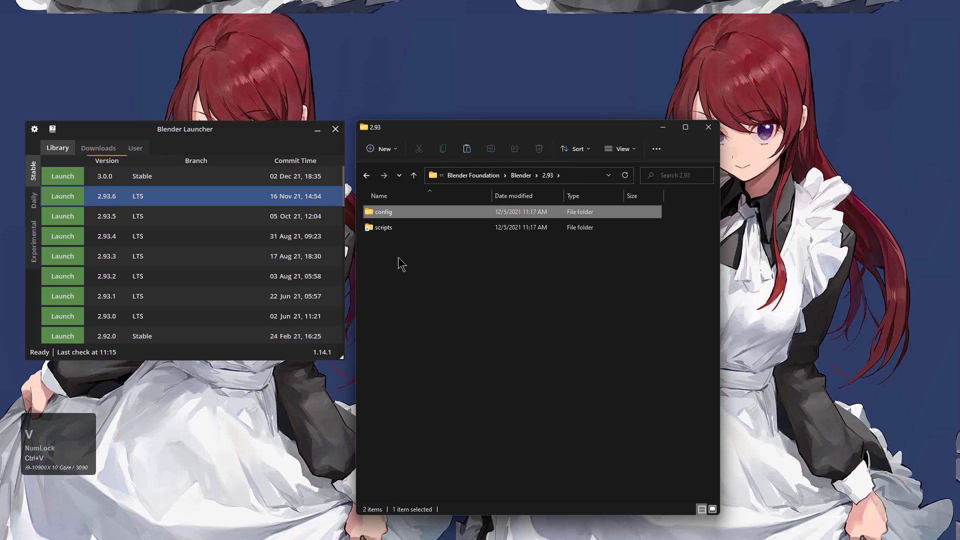
click(380, 239)
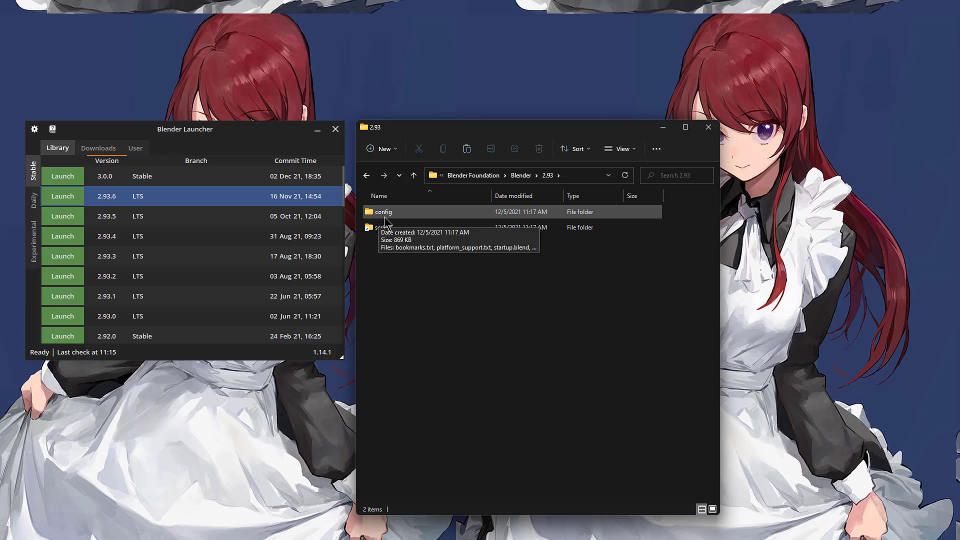
click(416, 286)
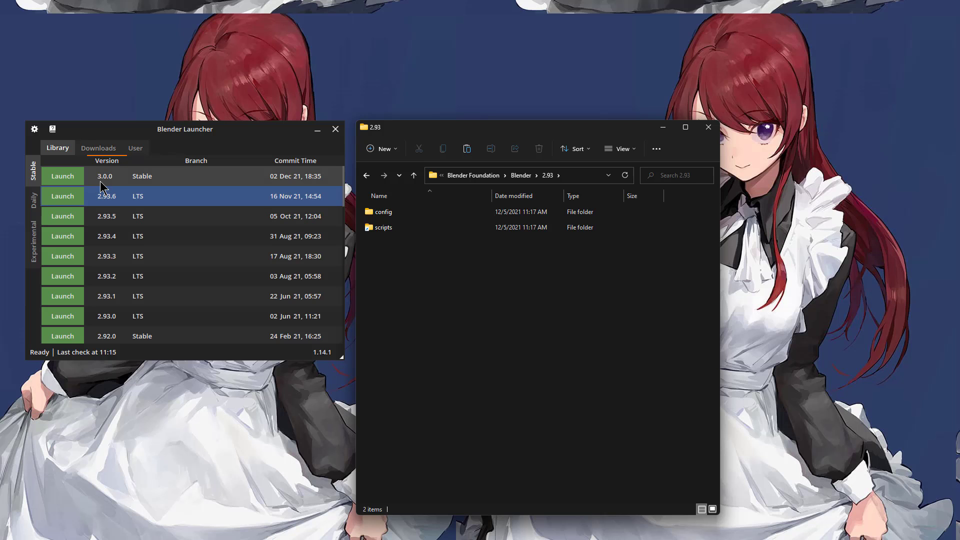
Step: Launch Blender 2.93.6 LTS again from Blender Launcher
click(69, 198)
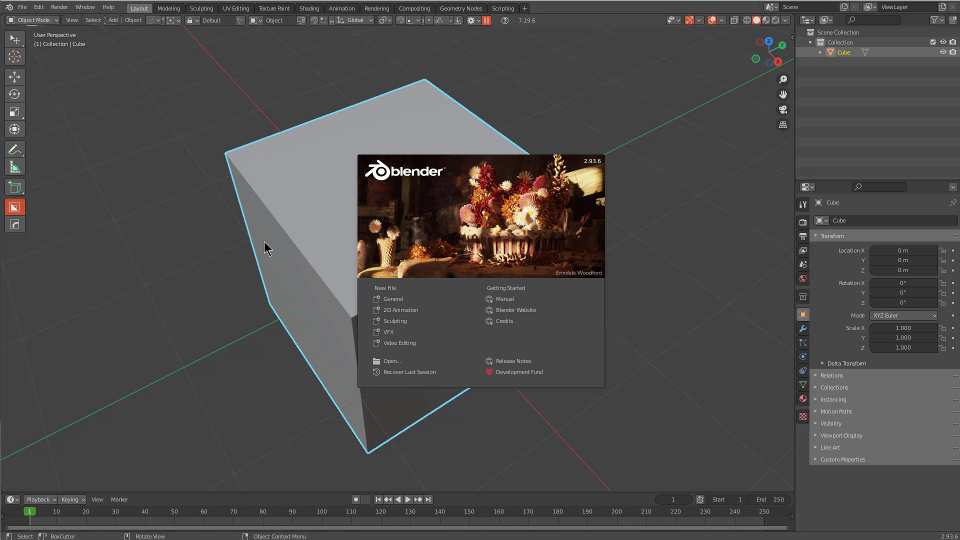
Step: Open Edit > Preferences, centre it, and browse System, File Paths and Save & Load settings
click(264, 242)
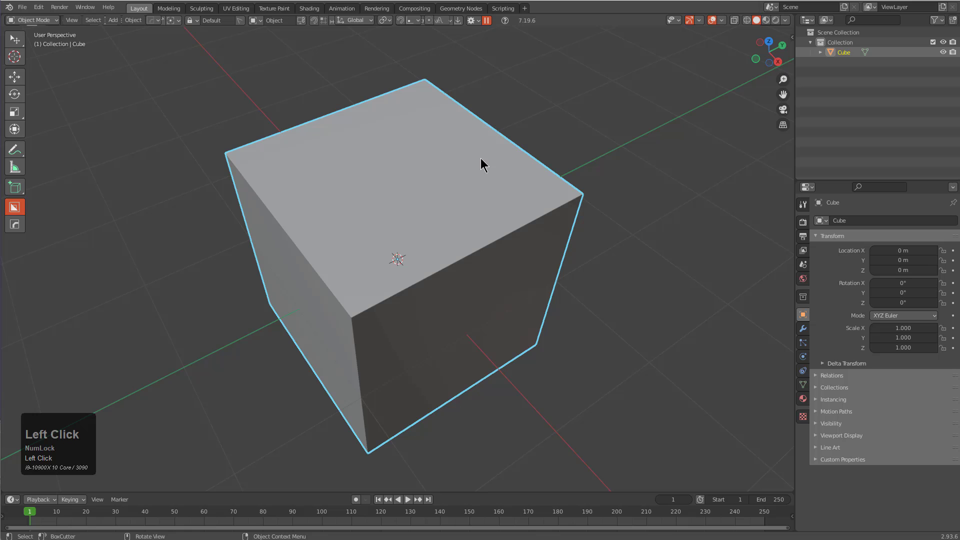
click(39, 7)
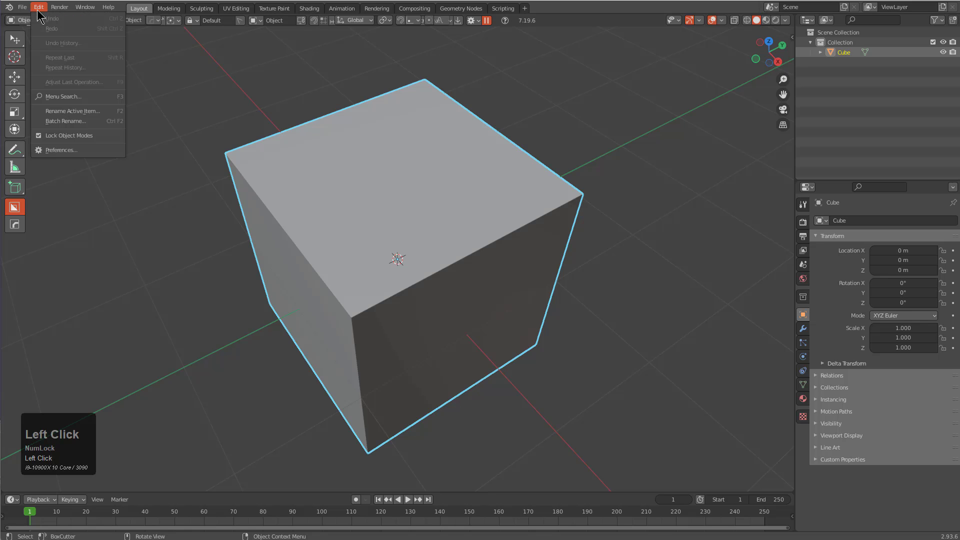
click(63, 148)
drag(106, 10, 380, 109)
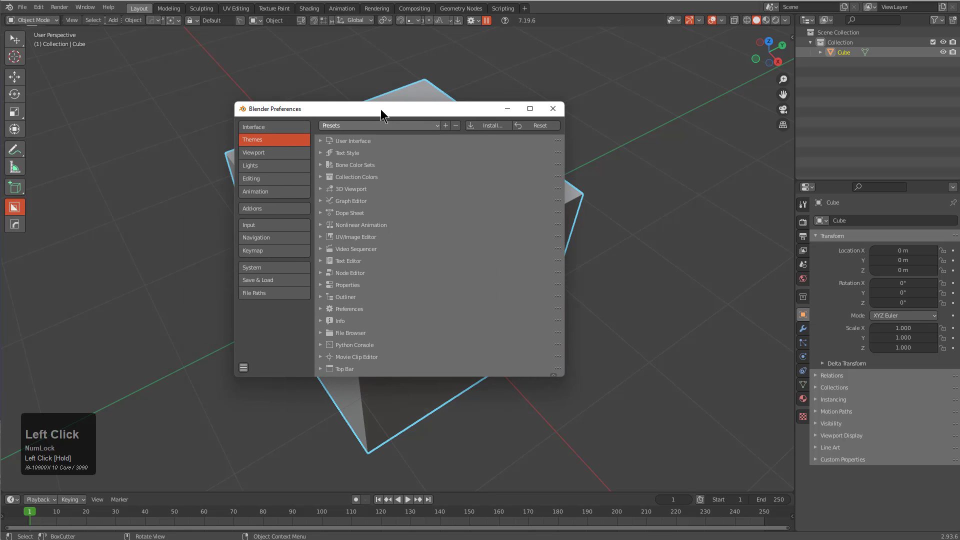
click(272, 269)
click(269, 291)
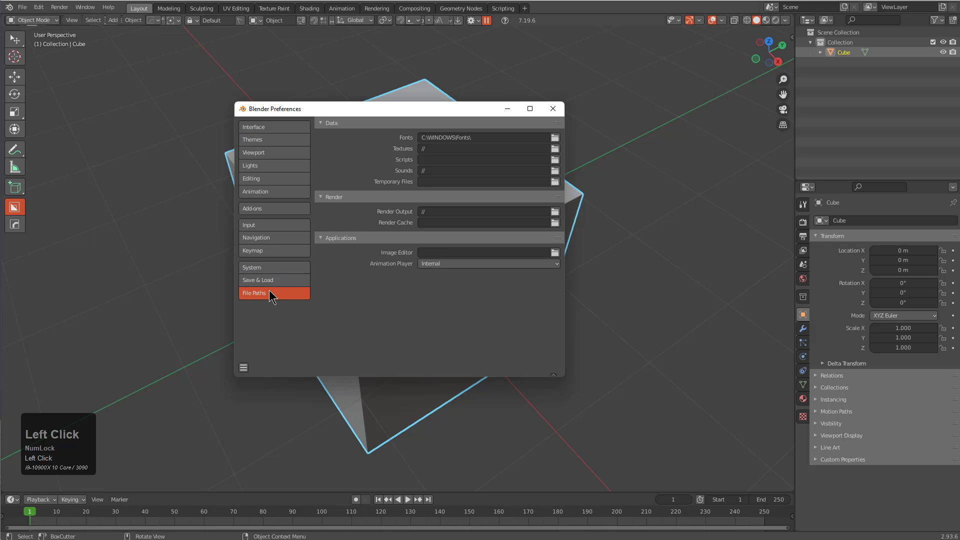
click(271, 281)
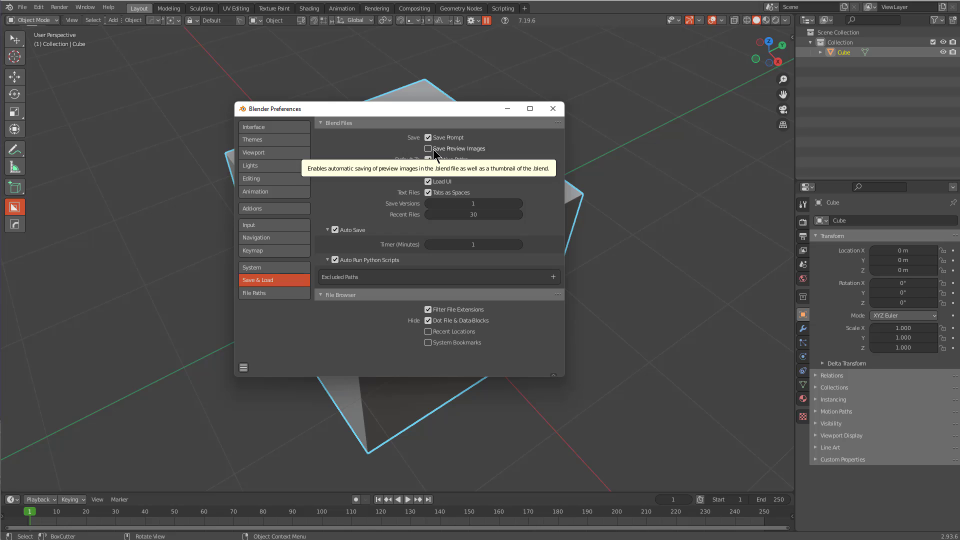
click(253, 212)
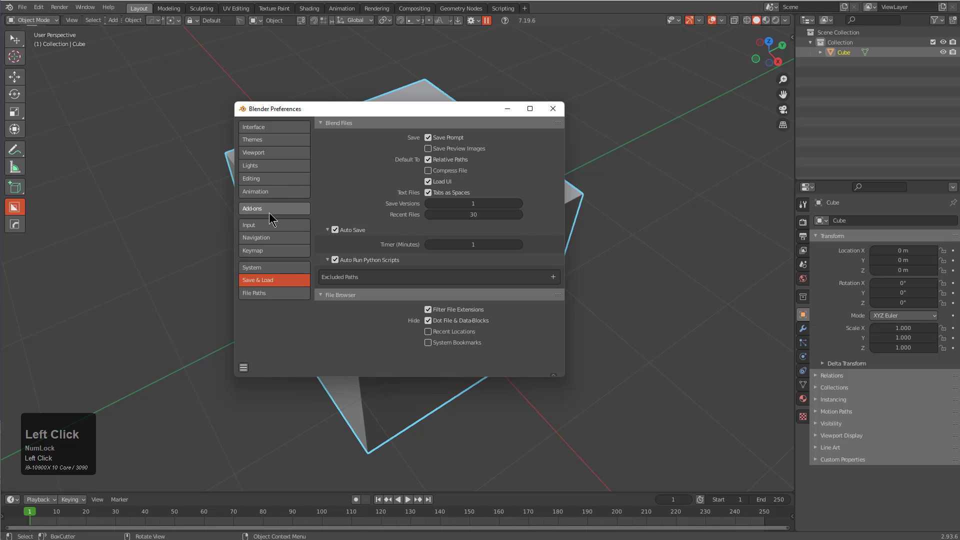
Step: Toggle the BoxCutter add-on off and on, then switch from HardOps to BoxCutter with Alt+W
click(335, 186)
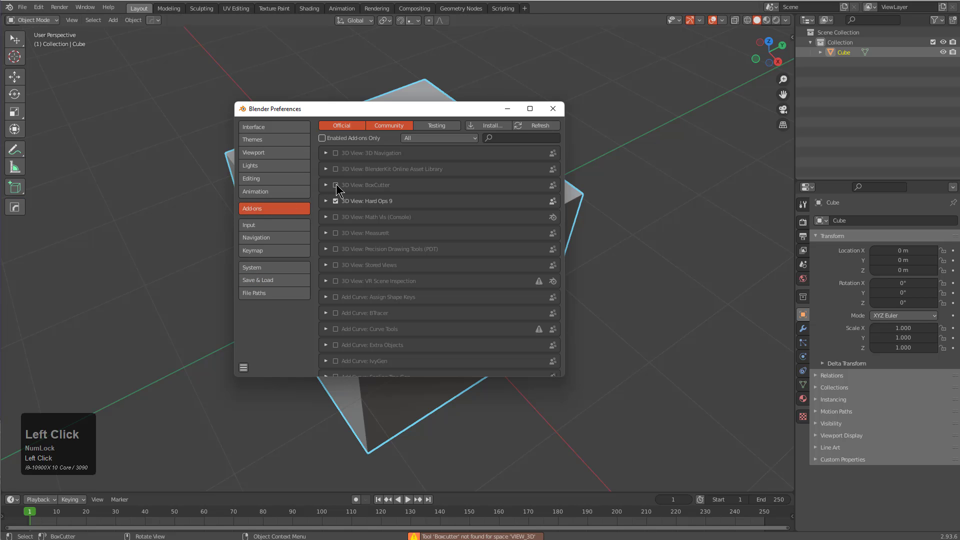
click(335, 201)
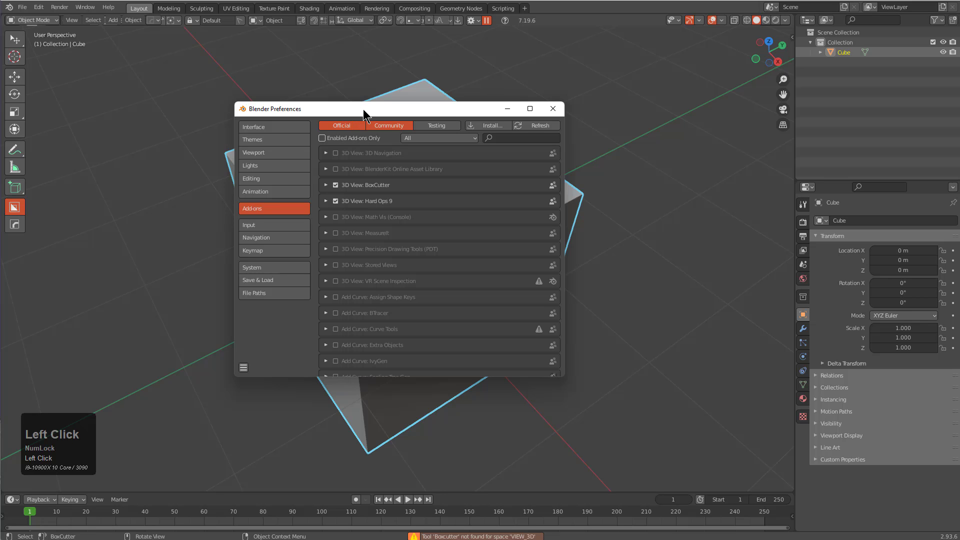
drag(362, 107, 387, 178)
middle_drag(346, 127, 307, 101)
scroll(333, 98, up, 1)
key(alt+w)
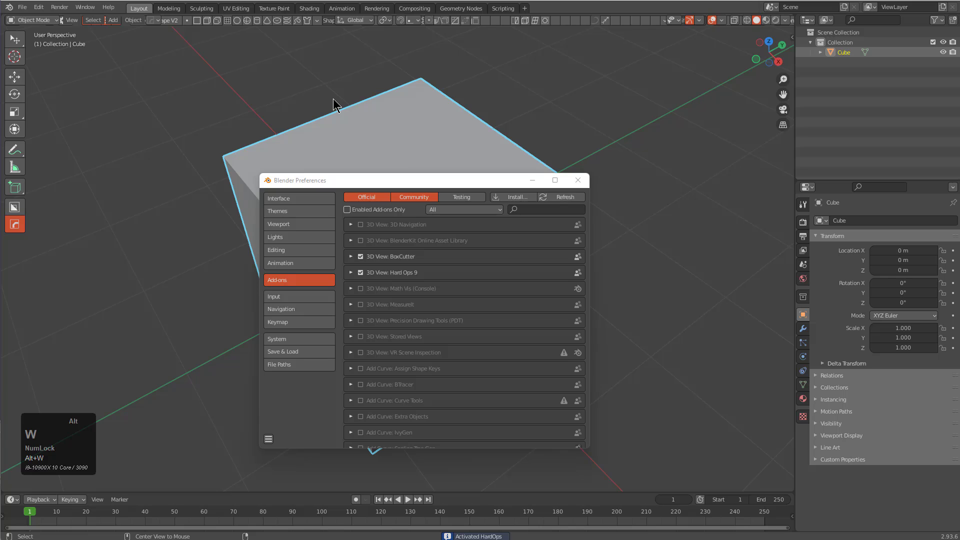
key(alt+w)
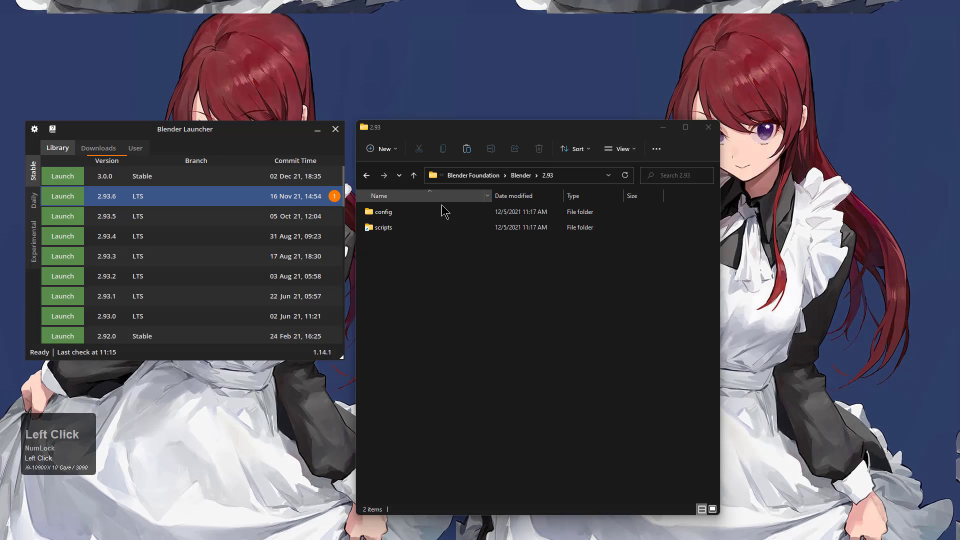
Step: Delete the 2.93 config folder and relaunch Blender 2.93.6
click(393, 213)
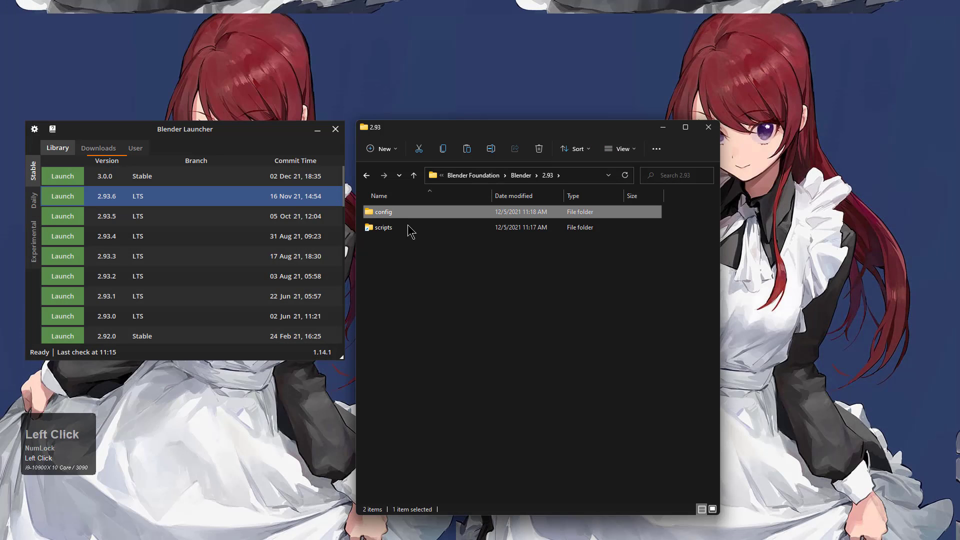
key(Delete)
click(62, 196)
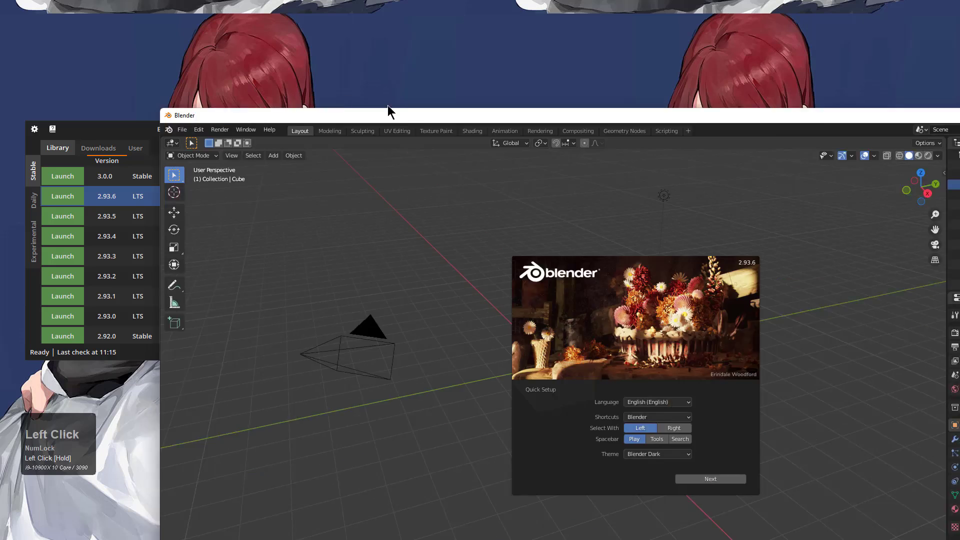
Step: Maximize the Blender window, set Spacebar to Search in quick setup, and dismiss the splash
drag(406, 109, 292, 82)
double_click(292, 83)
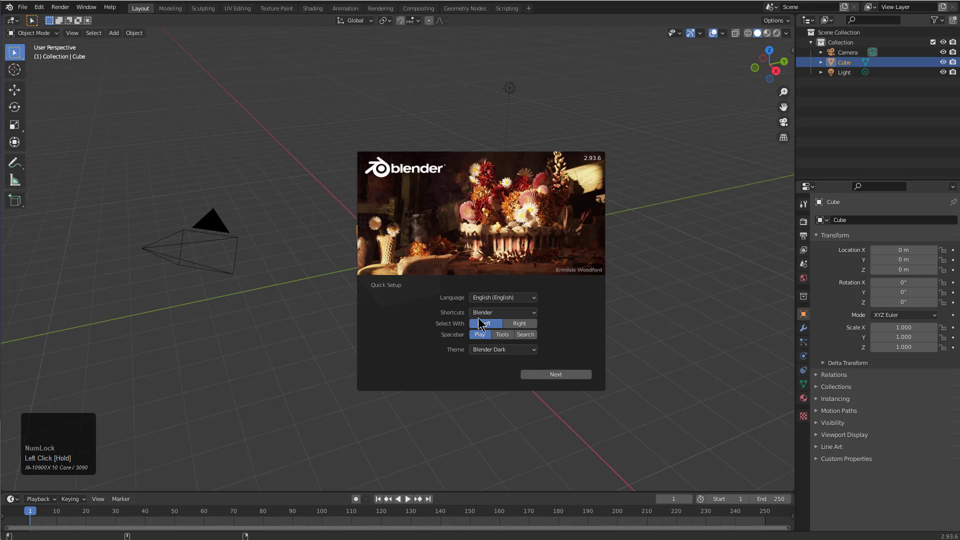
click(522, 335)
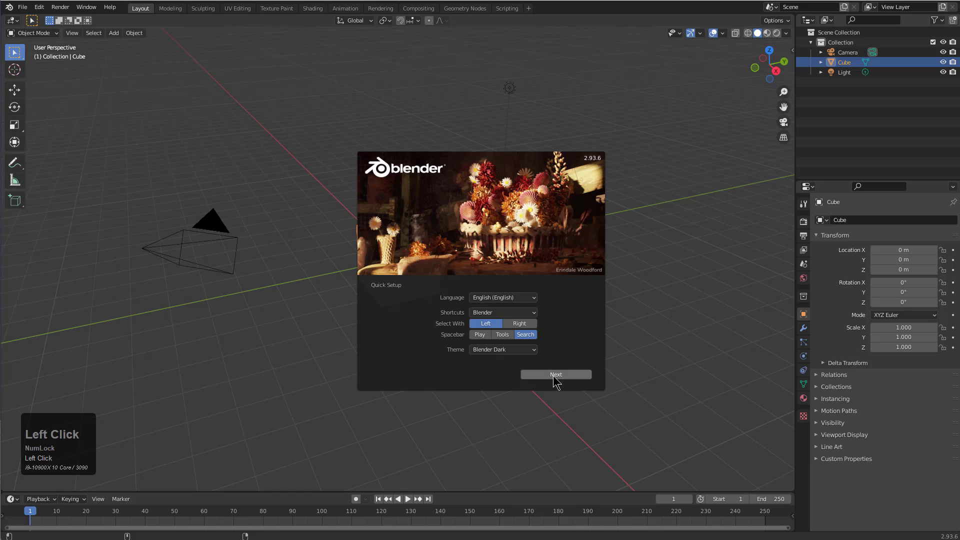
click(553, 376)
click(165, 107)
Step: In Preferences, apply the Deep Grey theme preset, then go to Add-ons
key(F4)
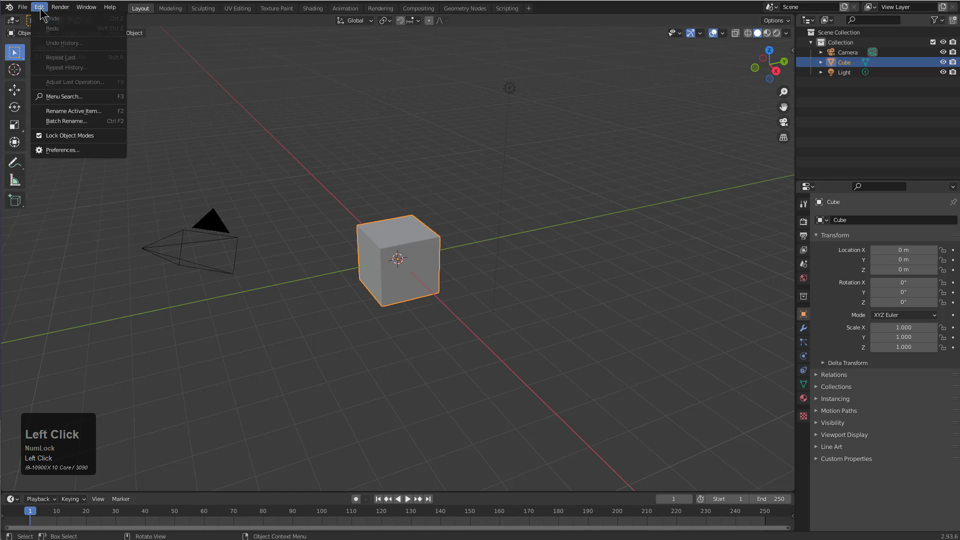
key(F4)
click(332, 261)
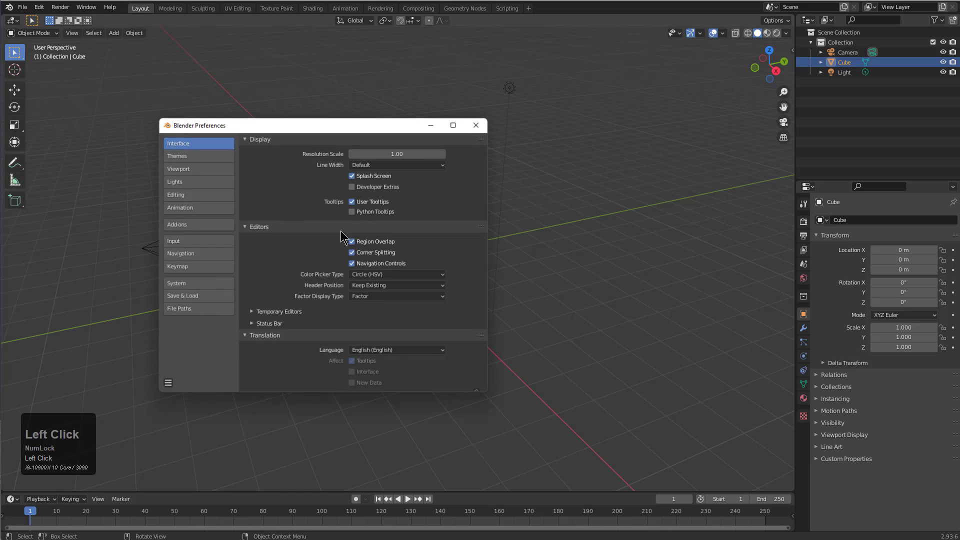
click(180, 156)
click(313, 143)
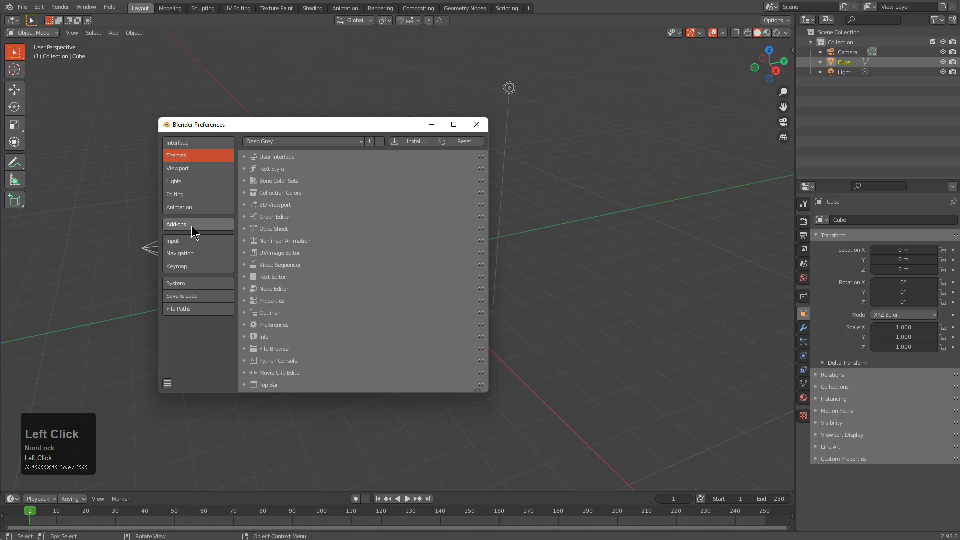
click(192, 225)
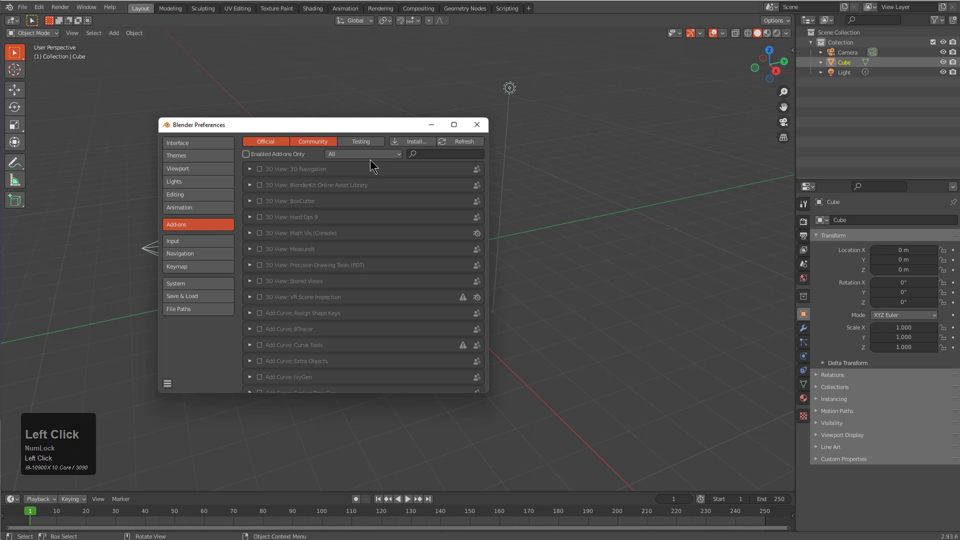
click(396, 143)
Step: Install the BoxCutter add-on from its zip in C:\_tools
click(365, 123)
key(ctrl+v)
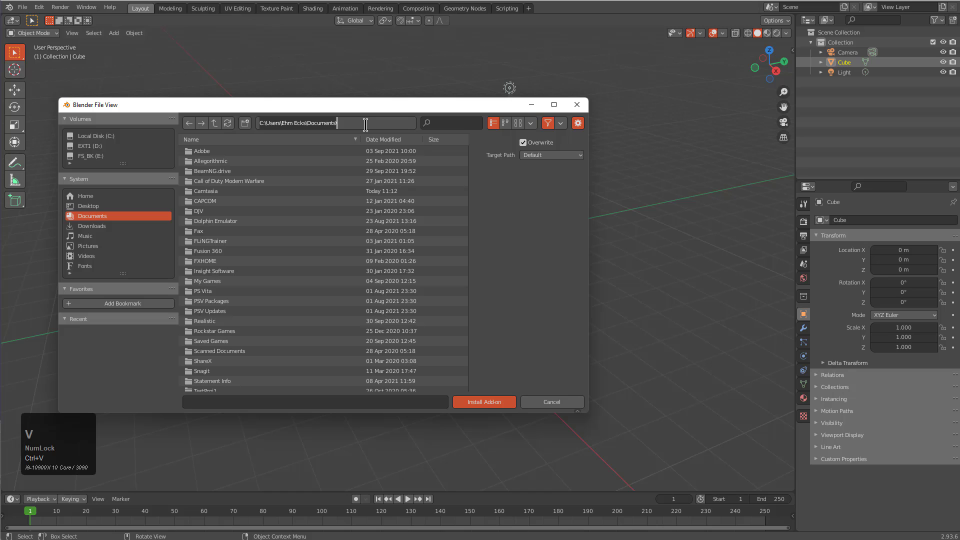
click(95, 137)
click(97, 136)
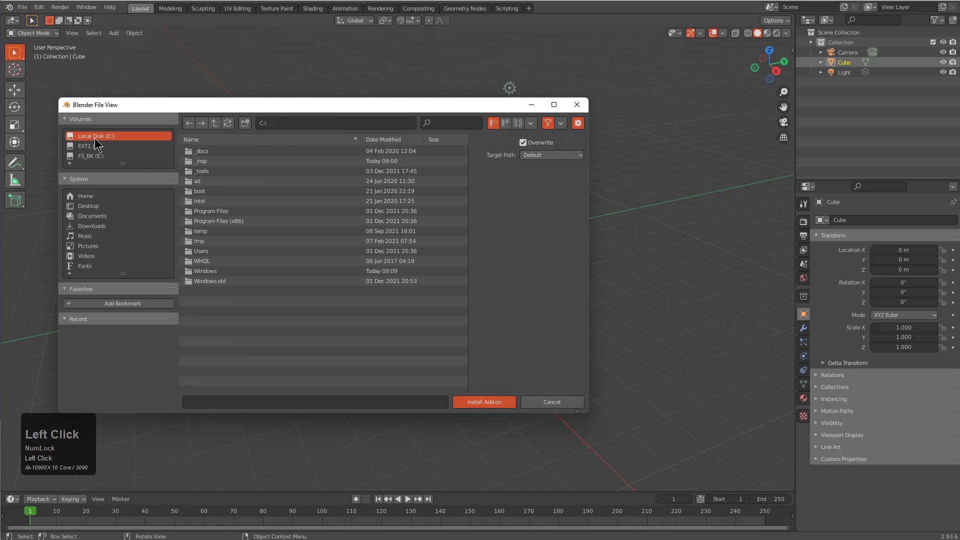
double_click(195, 170)
click(302, 124)
key(KP_Enter)
scroll(312, 310, down, 1)
double_click(253, 377)
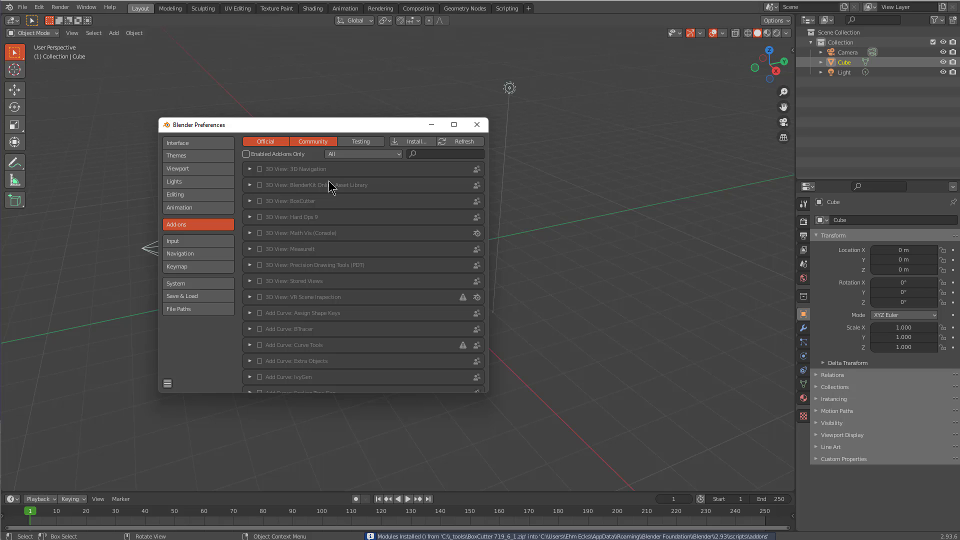
Step: Enable the 3D View: BoxCutter and 3D View: Hard Ops 9 add-ons
click(259, 201)
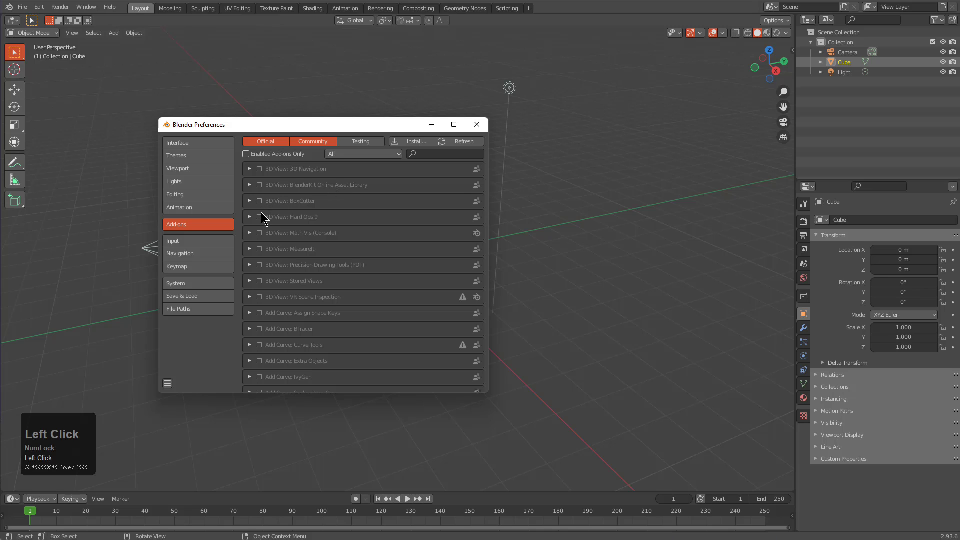
click(261, 217)
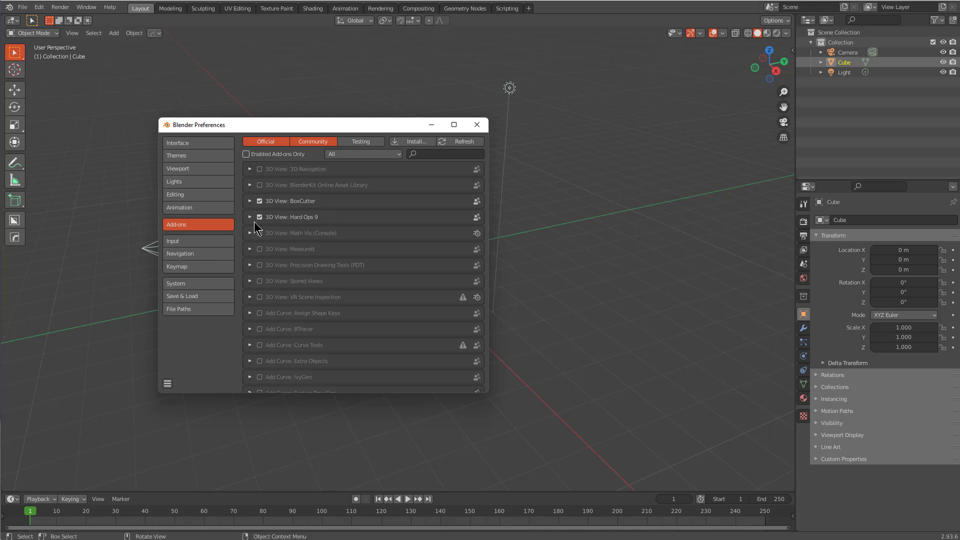
click(196, 156)
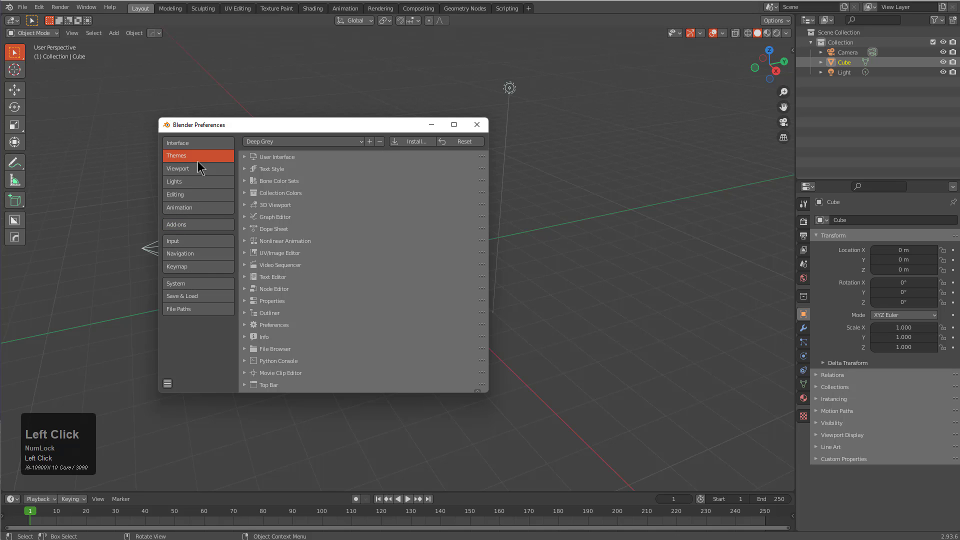
Step: Set the 3D Viewport theme's Active Object to light blue, Vertex and Face Dot Size 6, Outline Width 4
drag(223, 128, 526, 122)
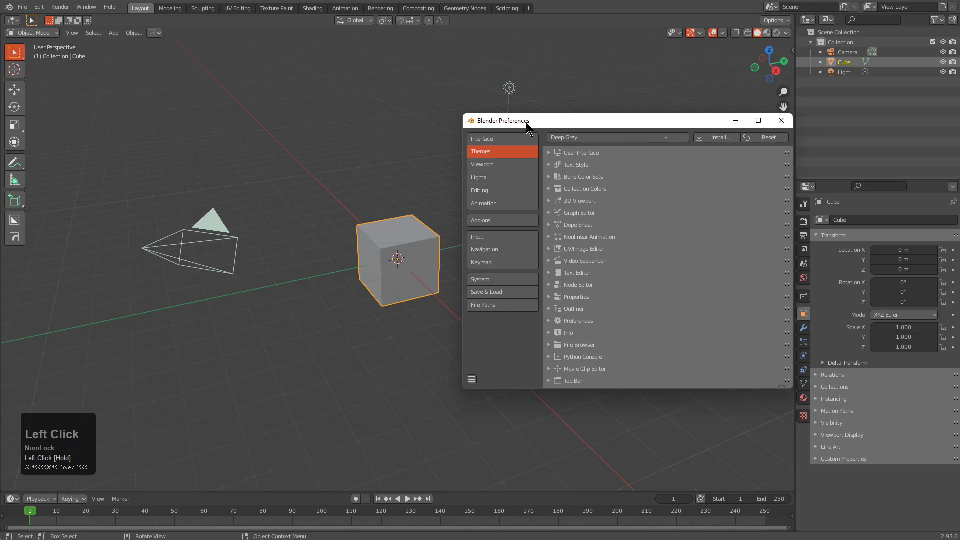
click(550, 201)
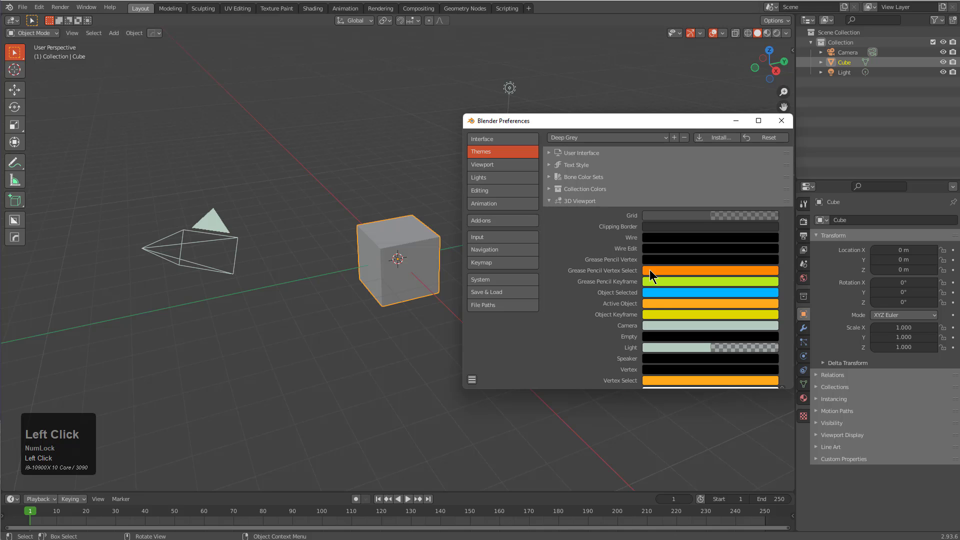
click(656, 305)
drag(728, 196, 735, 187)
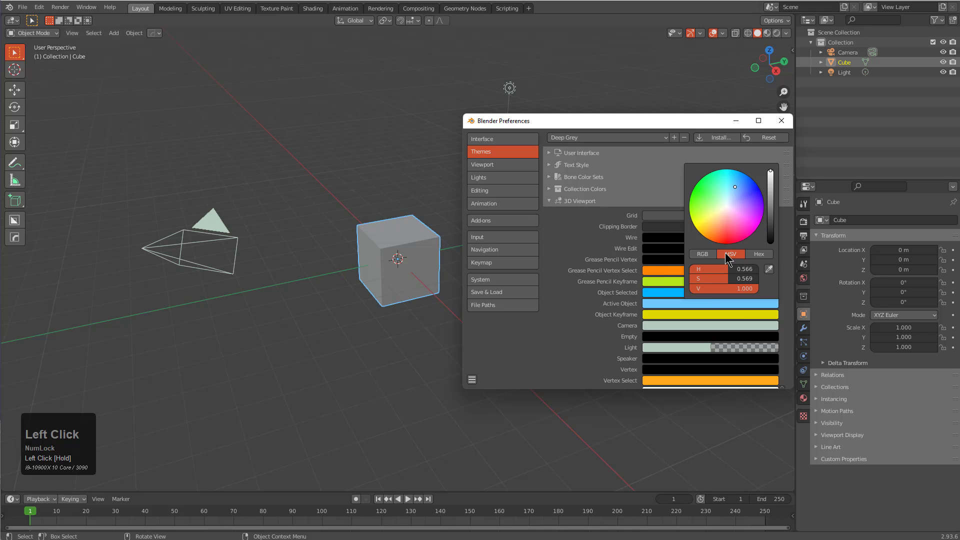
scroll(662, 321, down, 15)
triple_click(775, 273)
triple_click(774, 284)
triple_click(775, 292)
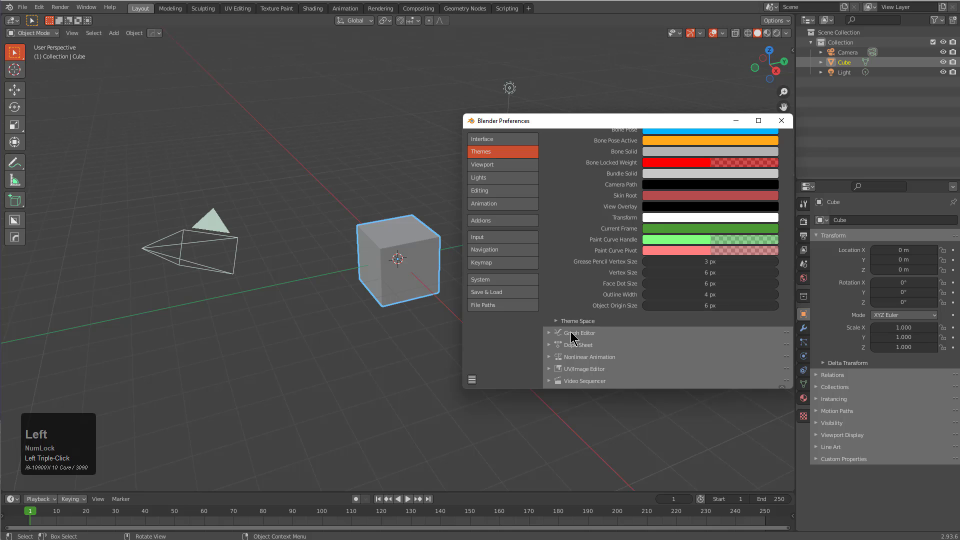
click(471, 379)
click(782, 121)
Step: Invert the selection to the camera and light and delete them
middle_drag(550, 210, 473, 244)
scroll(410, 246, up, 4)
middle_drag(410, 246, 407, 242)
key(ctrl+i)
key(x)
key(Return)
scroll(453, 236, down, 2)
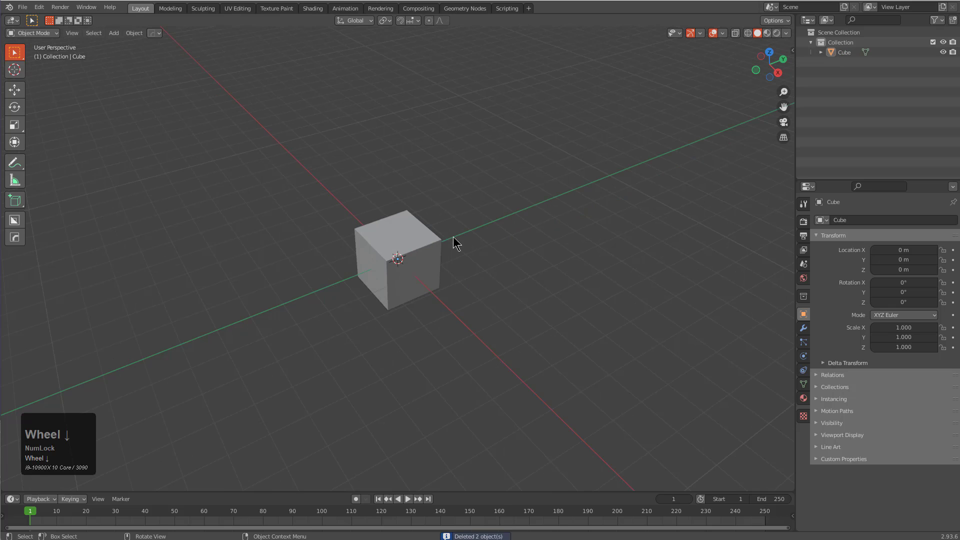
Step: Select the cube, activate BoxCutter with Alt+W, and enable Boxcutter Notifications in HOps Opt-ins
scroll(453, 236, up, 4)
click(399, 262)
scroll(368, 240, up, 5)
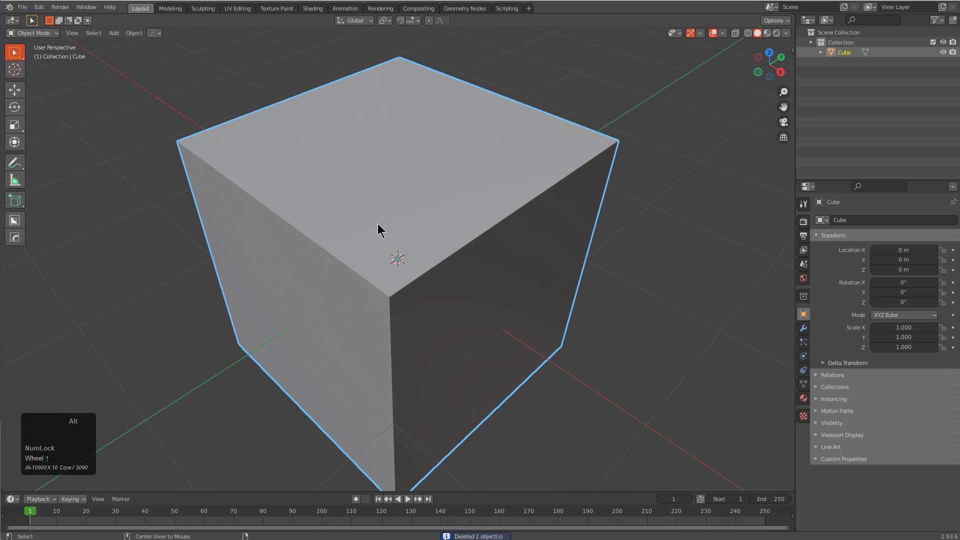
key(alt+w)
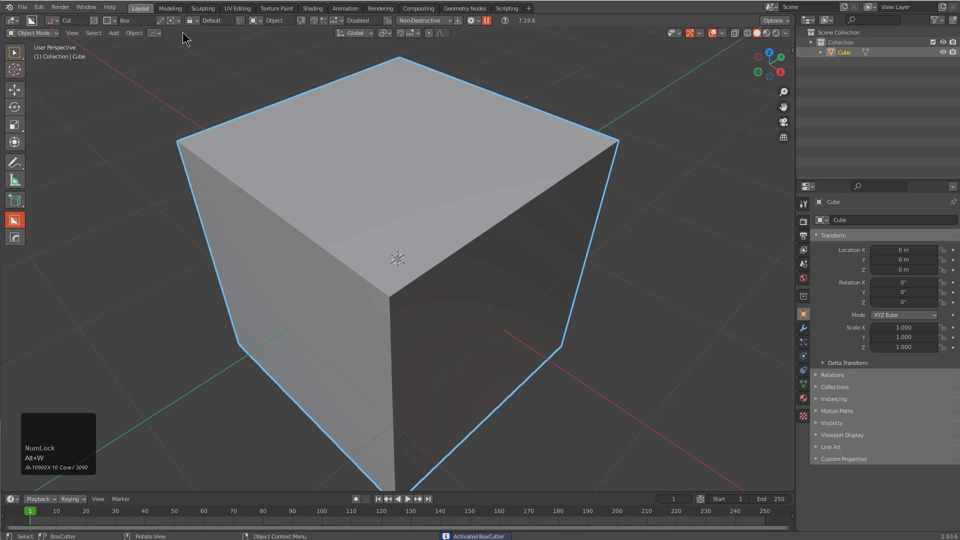
click(148, 33)
click(157, 53)
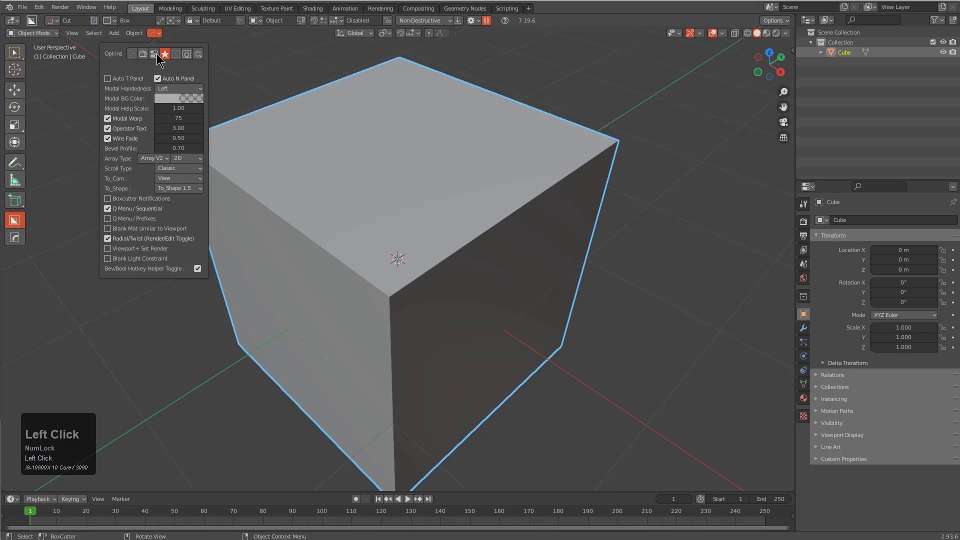
click(155, 53)
click(177, 53)
click(127, 200)
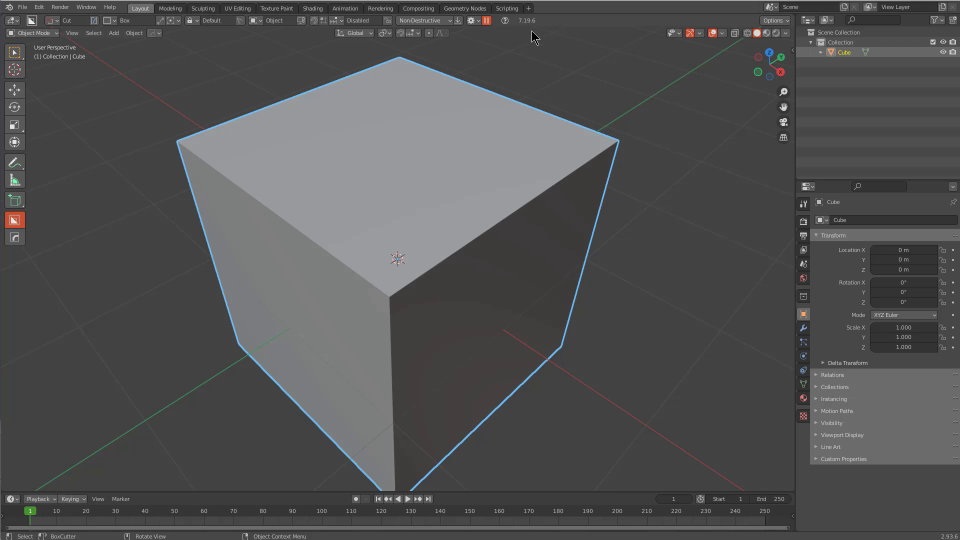
Step: Set the cutter shape to Custom using the cube and draw a cut into its top
middle_drag(463, 189, 455, 188)
key(d)
click(583, 190)
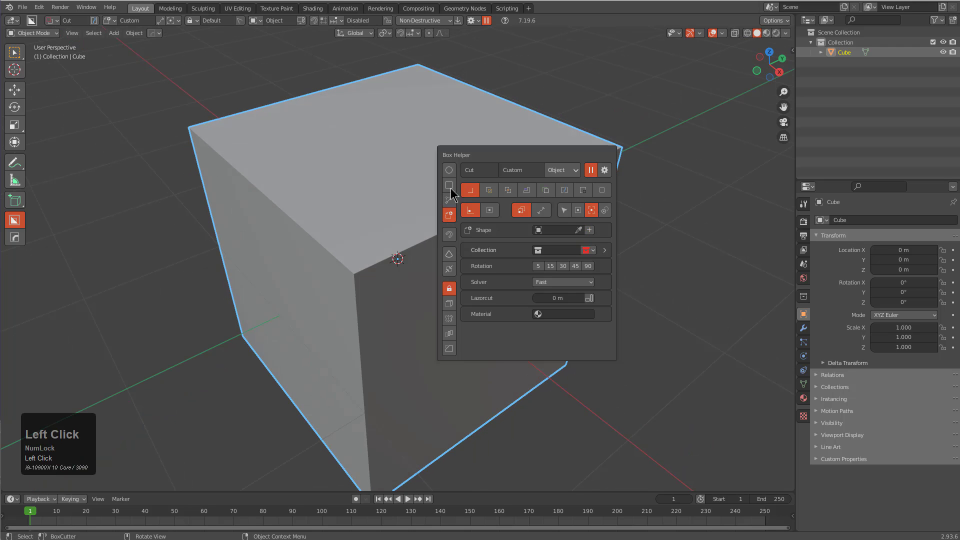
key(c)
mouse_move(517, 334)
mouse_down()
mouse_move(332, 212)
mouse_move(226, 158)
mouse_move(353, 184)
mouse_up()
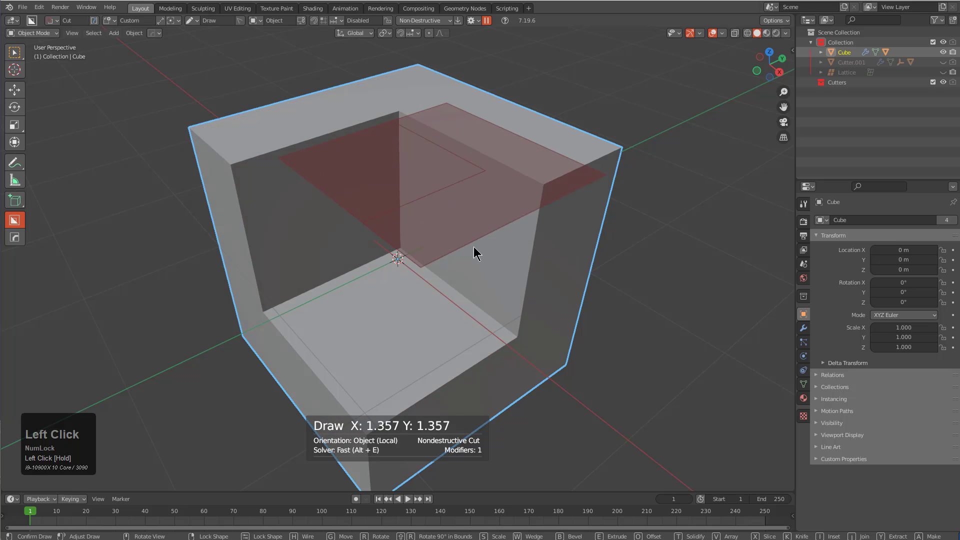